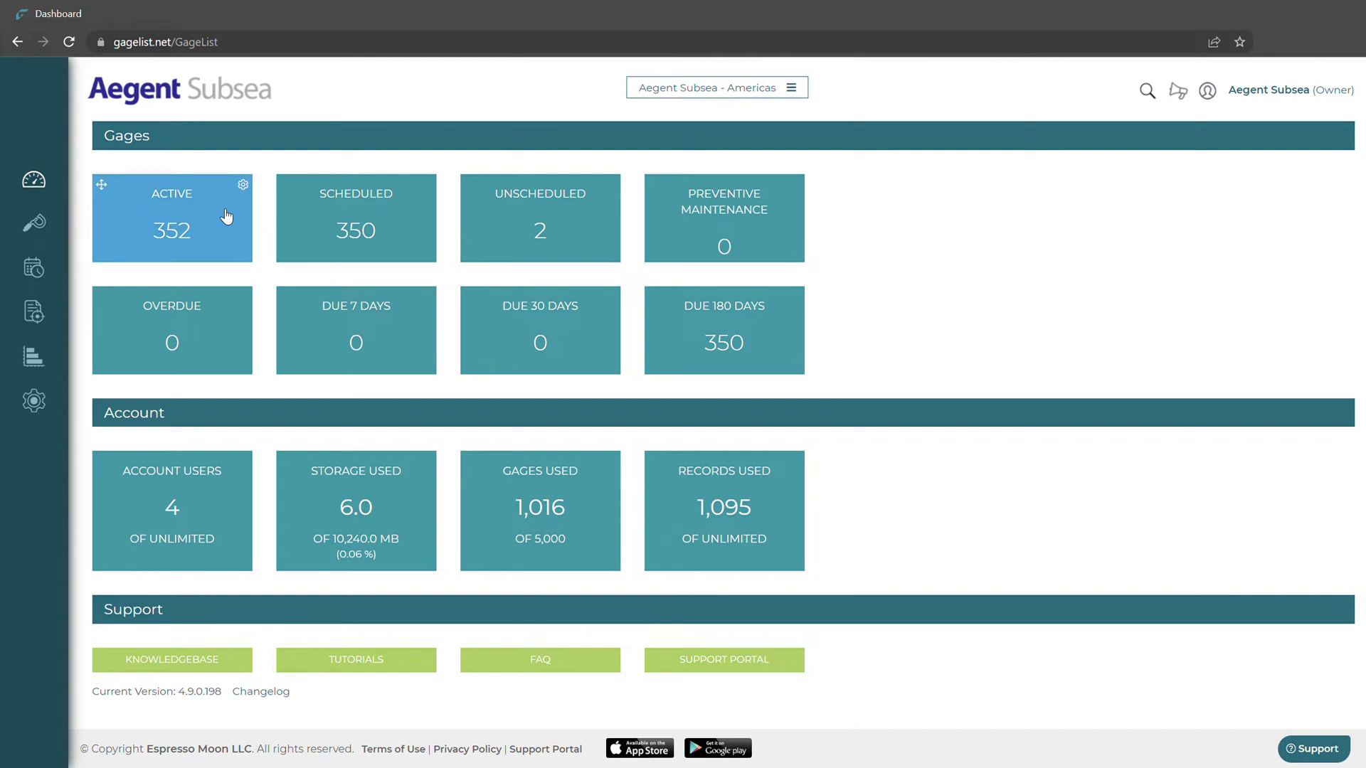
# - Check the ACTIVE tile's status options, then drag the SCHEDULED tile into first place
pyautogui.click(243, 185)
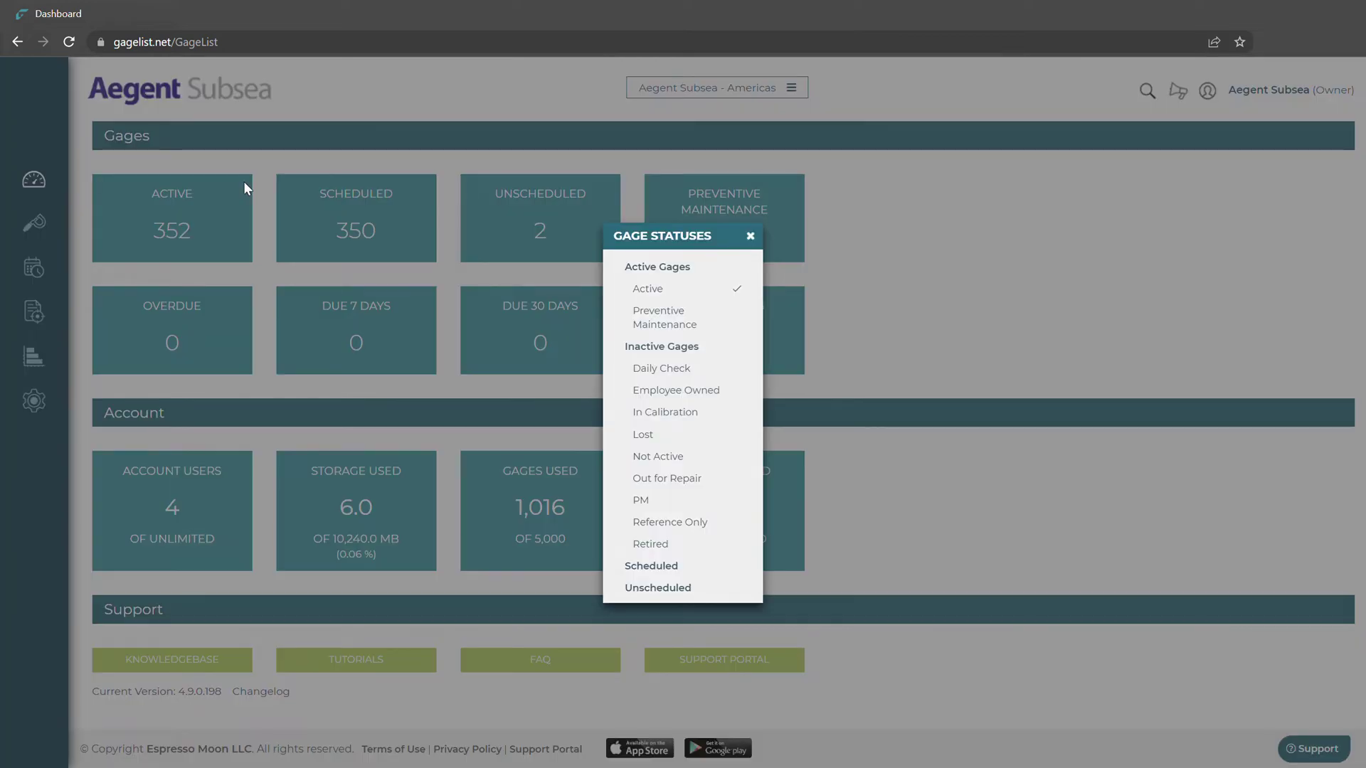
pyautogui.click(750, 236)
pyautogui.moveTo(398, 207); pyautogui.dragTo(213, 206)
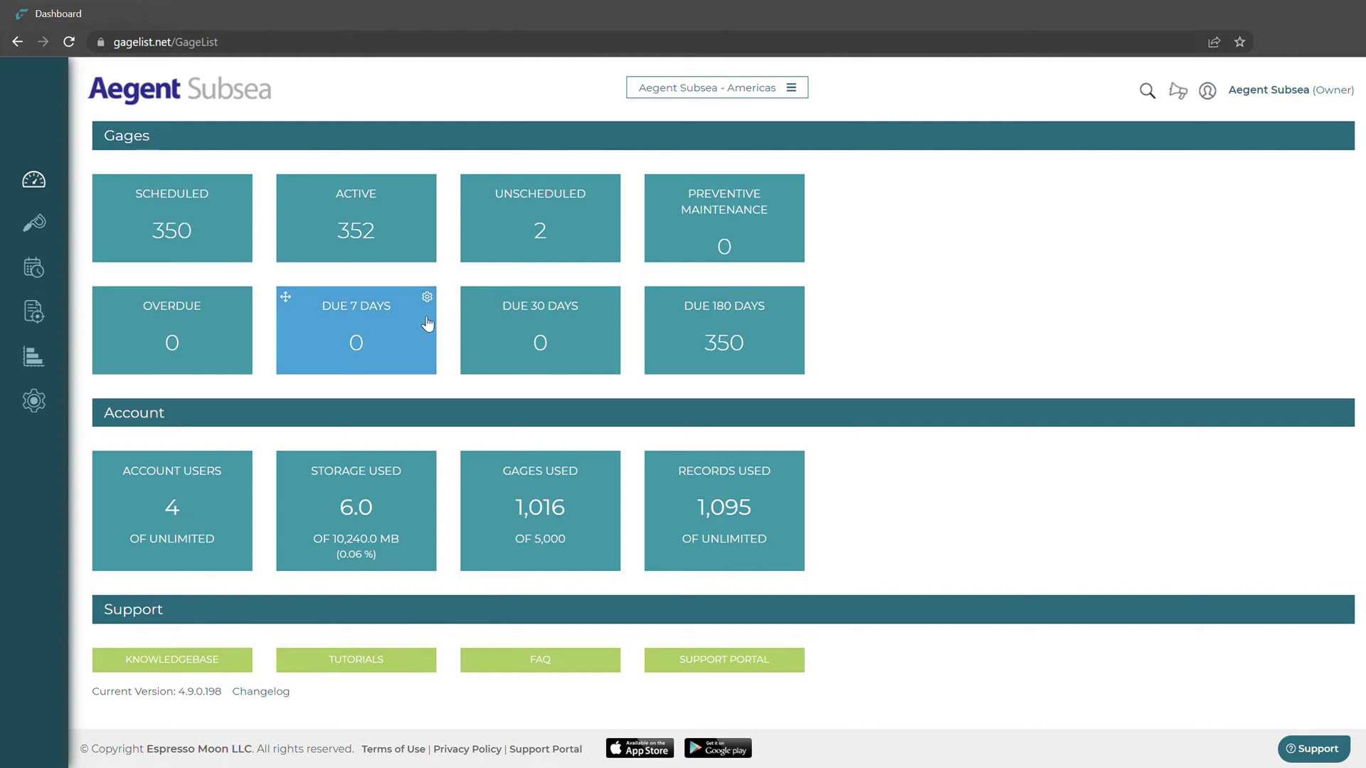
# - Check the DUE 7 DAYS tile's statistic options and try repositioning the DUE 30 DAYS tile
pyautogui.click(428, 297)
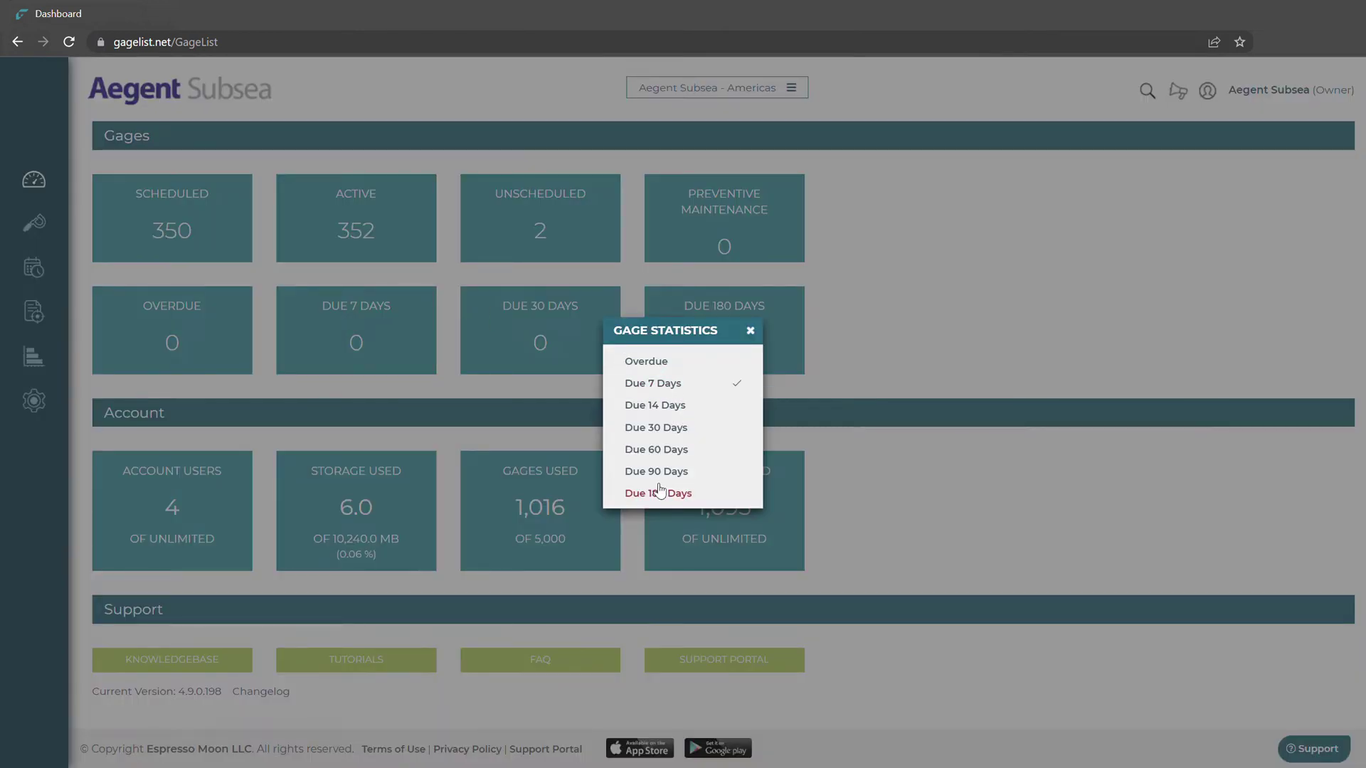
pyautogui.click(750, 330)
pyautogui.moveTo(586, 340); pyautogui.dragTo(351, 331)
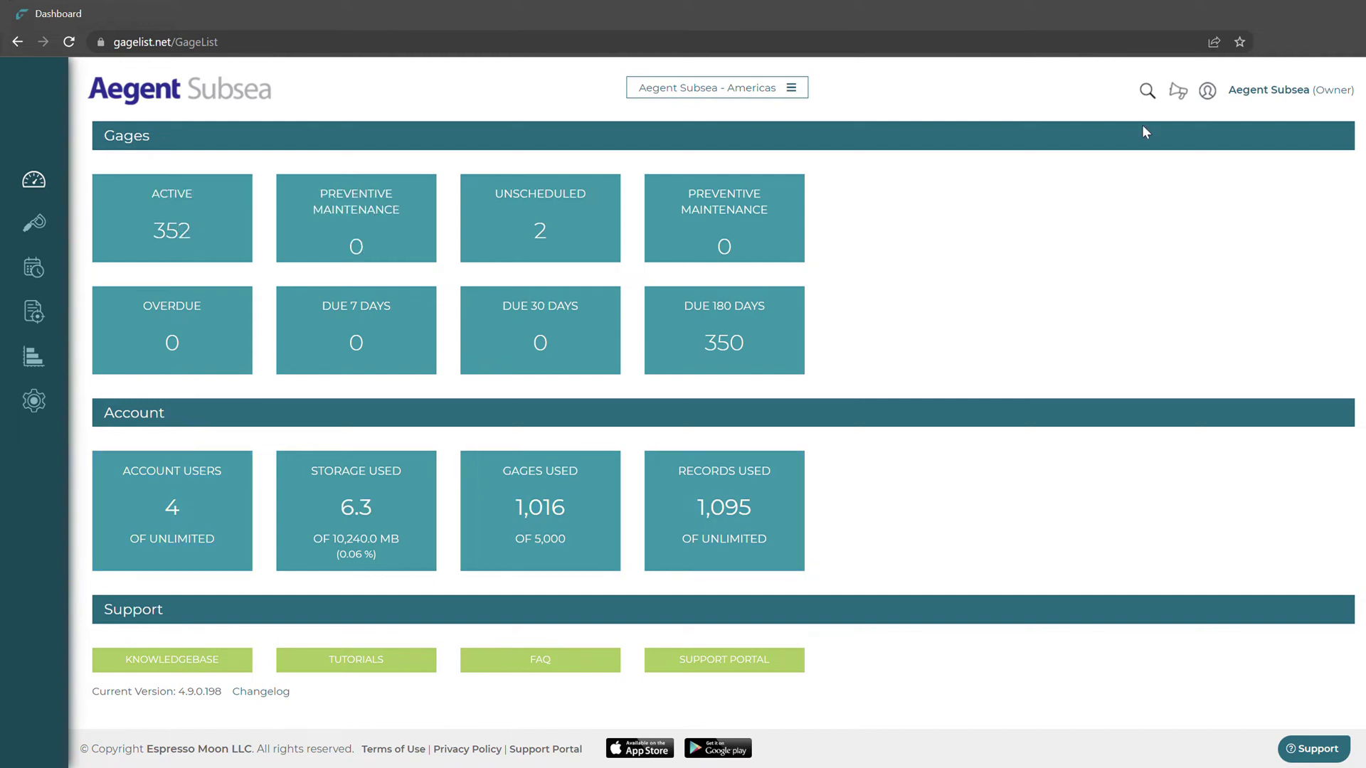
# - Look at the gage search and user menu, then show the Gages browse list (GageList ID, Control No, Status)
pyautogui.click(1147, 91)
pyautogui.click(1207, 91)
pyautogui.click(36, 225)
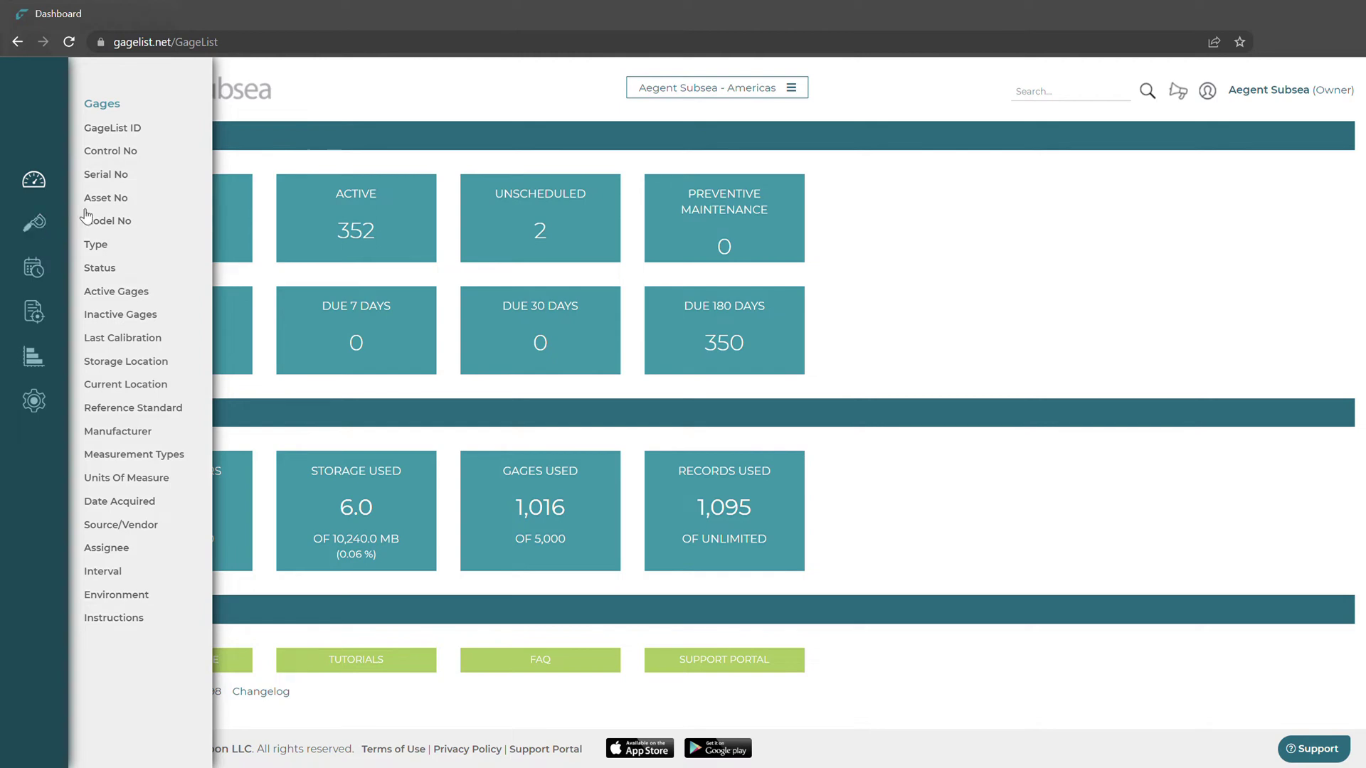
# - List gages by GageList ID, hide the Manufacturer and Control No columns, and move Status after Type
pyautogui.click(158, 128)
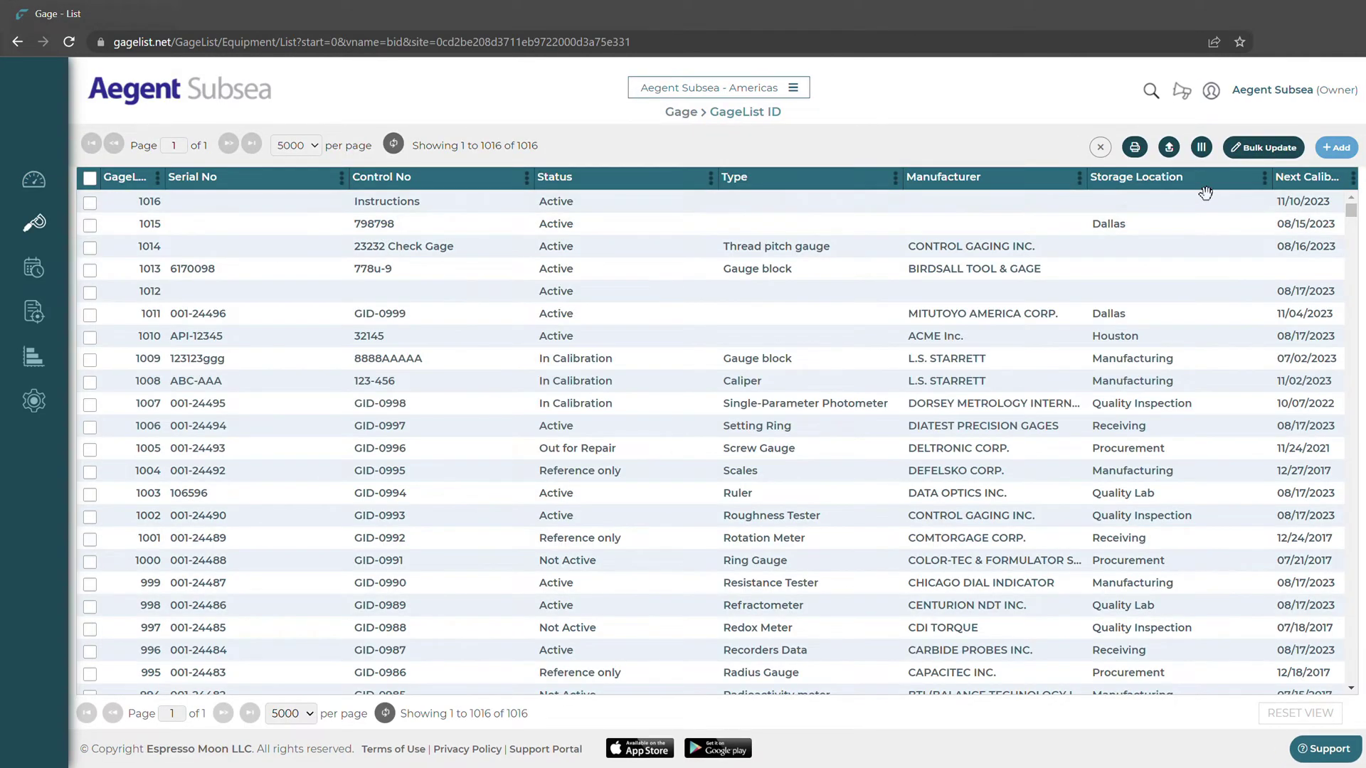
pyautogui.click(1188, 147)
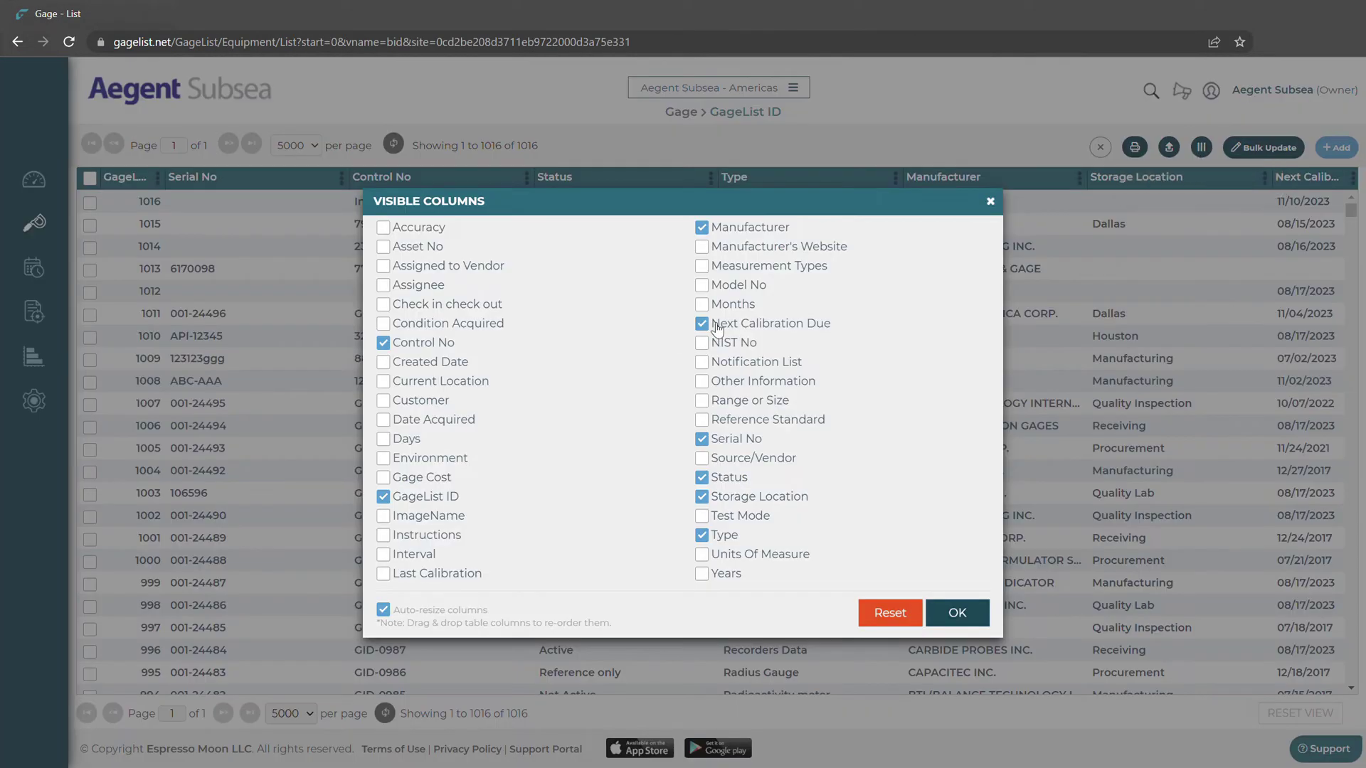
pyautogui.click(703, 228)
pyautogui.click(385, 343)
pyautogui.click(957, 613)
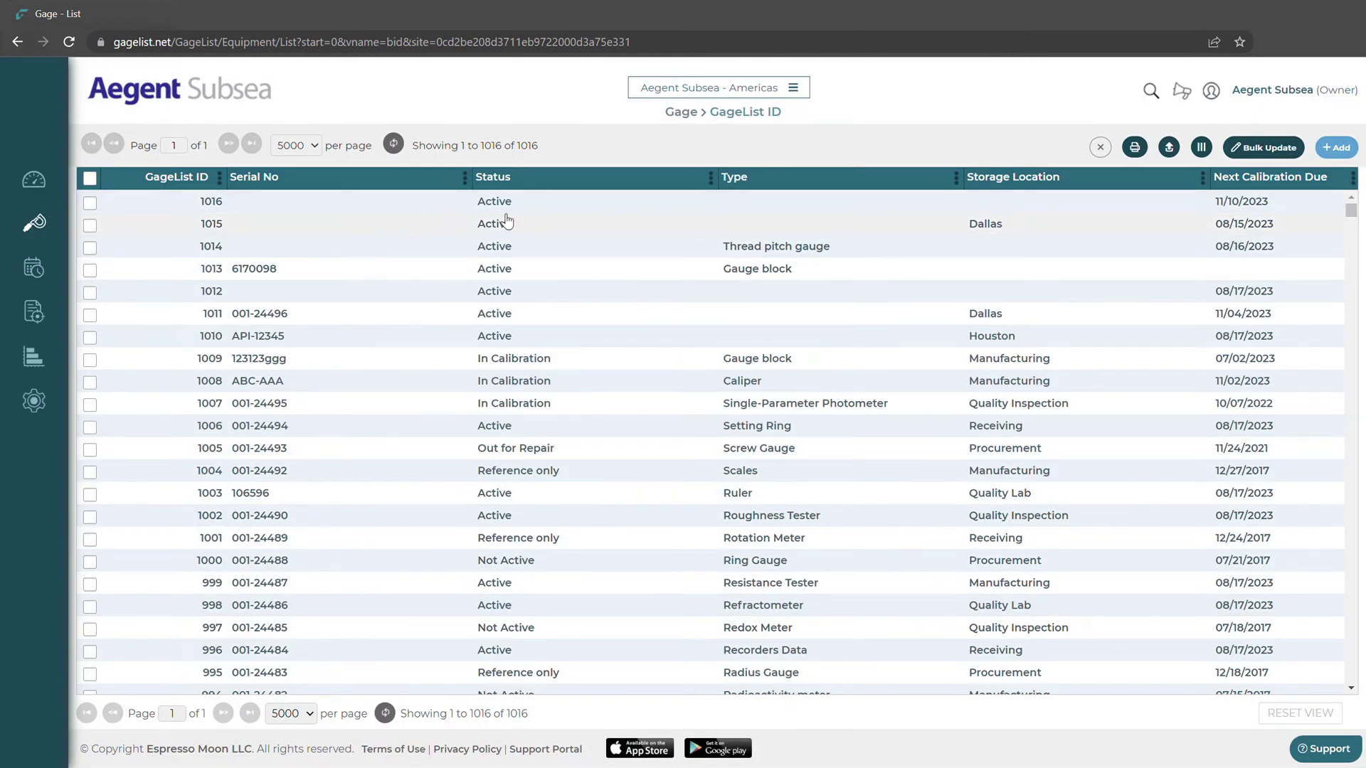
pyautogui.moveTo(583, 178); pyautogui.dragTo(828, 192)
# - Filter Storage Location to Dallas, Houston and Manufacturing
pyautogui.click(1203, 177)
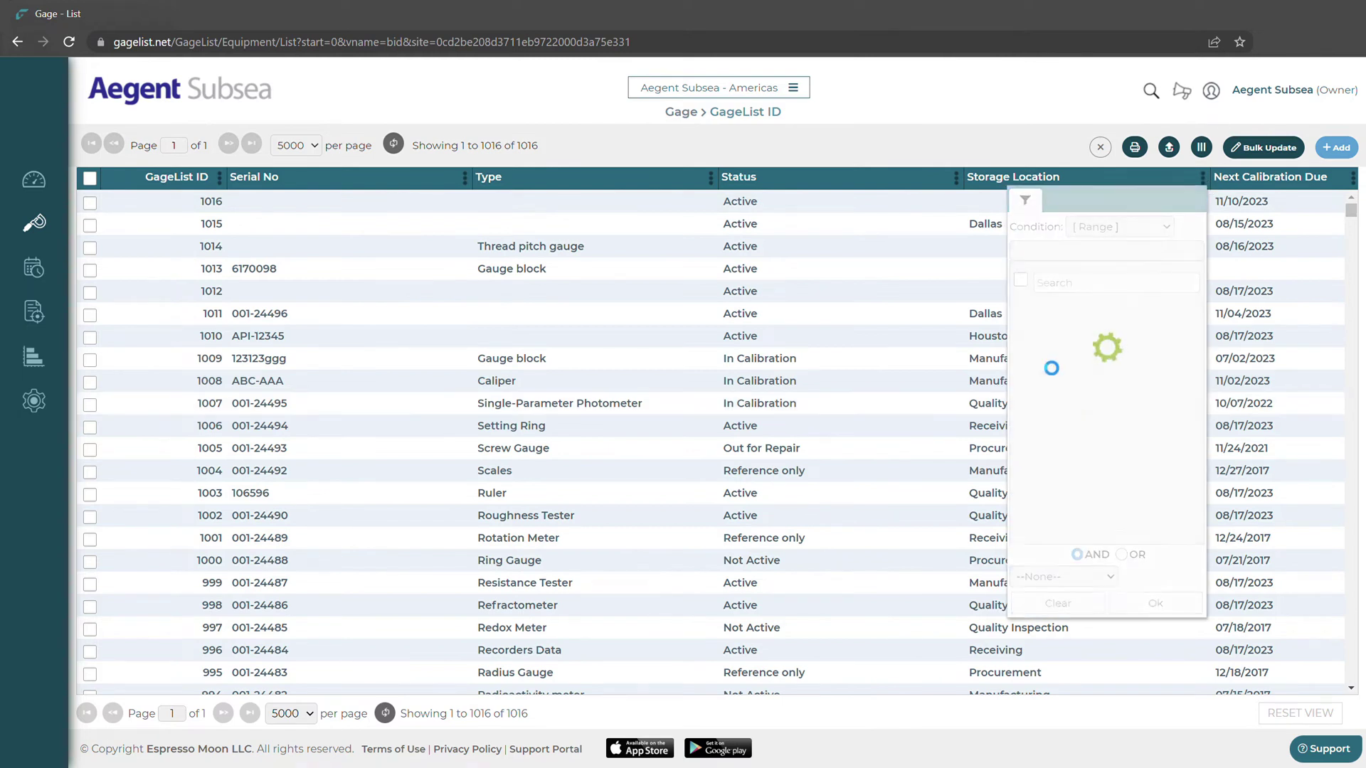
pyautogui.click(1022, 295)
pyautogui.click(1021, 315)
pyautogui.click(1021, 335)
pyautogui.click(1154, 540)
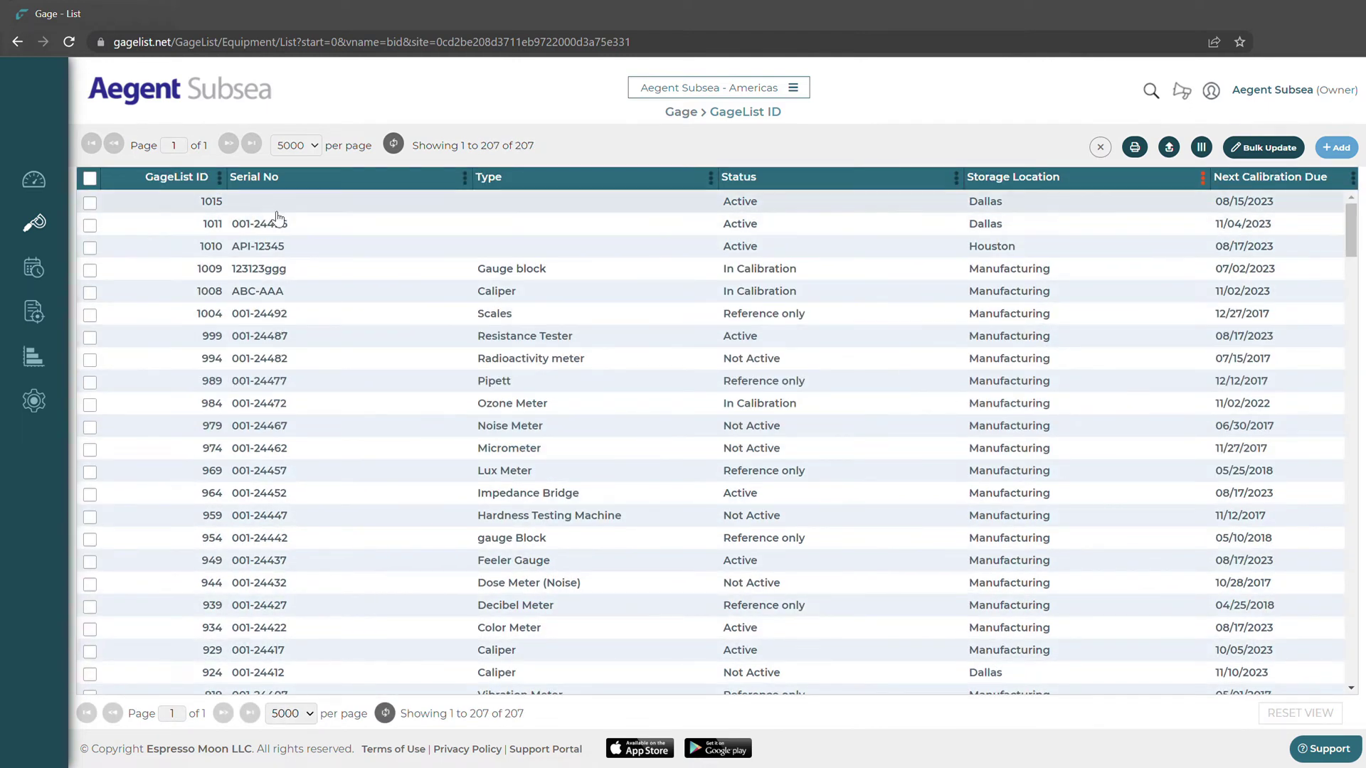
# - Select all 207 filtered gages, review the Bulk Update fields and extra field choices, then cancel
pyautogui.click(90, 179)
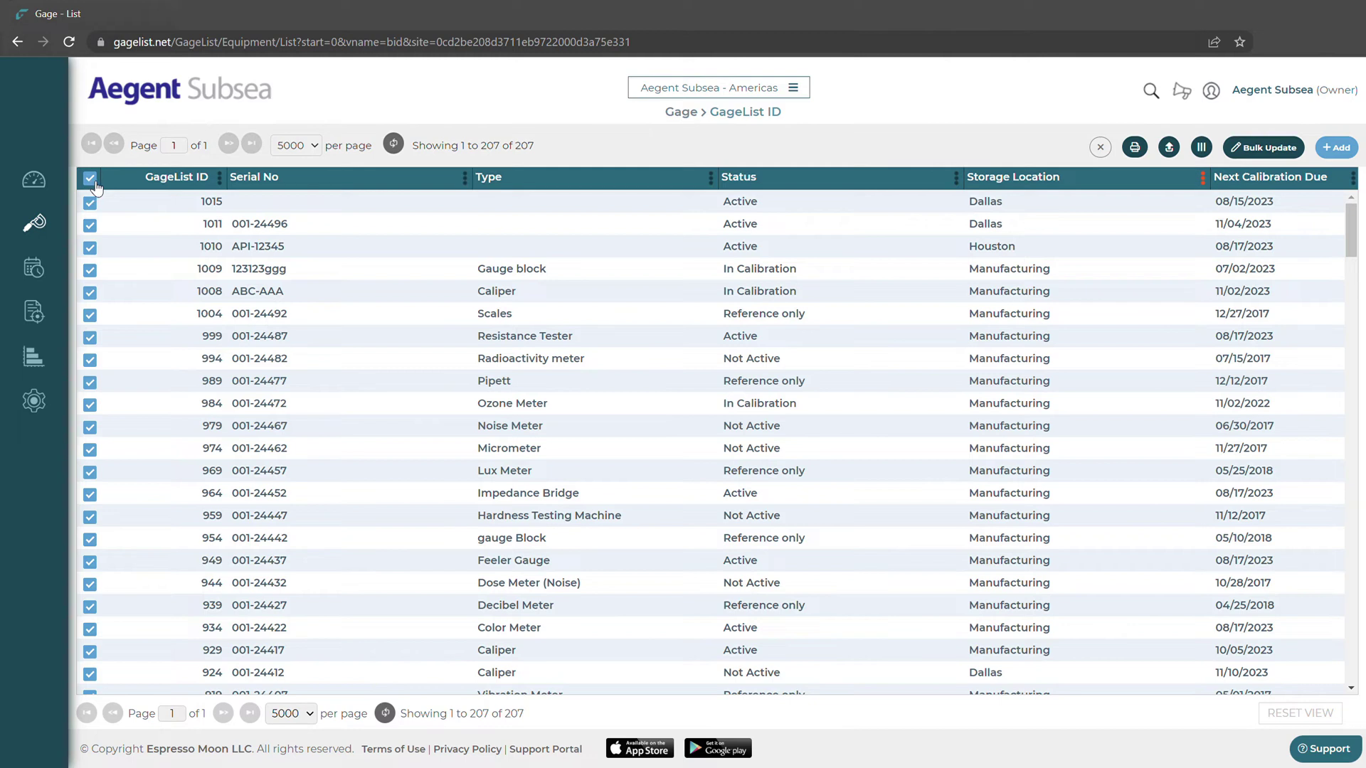
pyautogui.click(1238, 146)
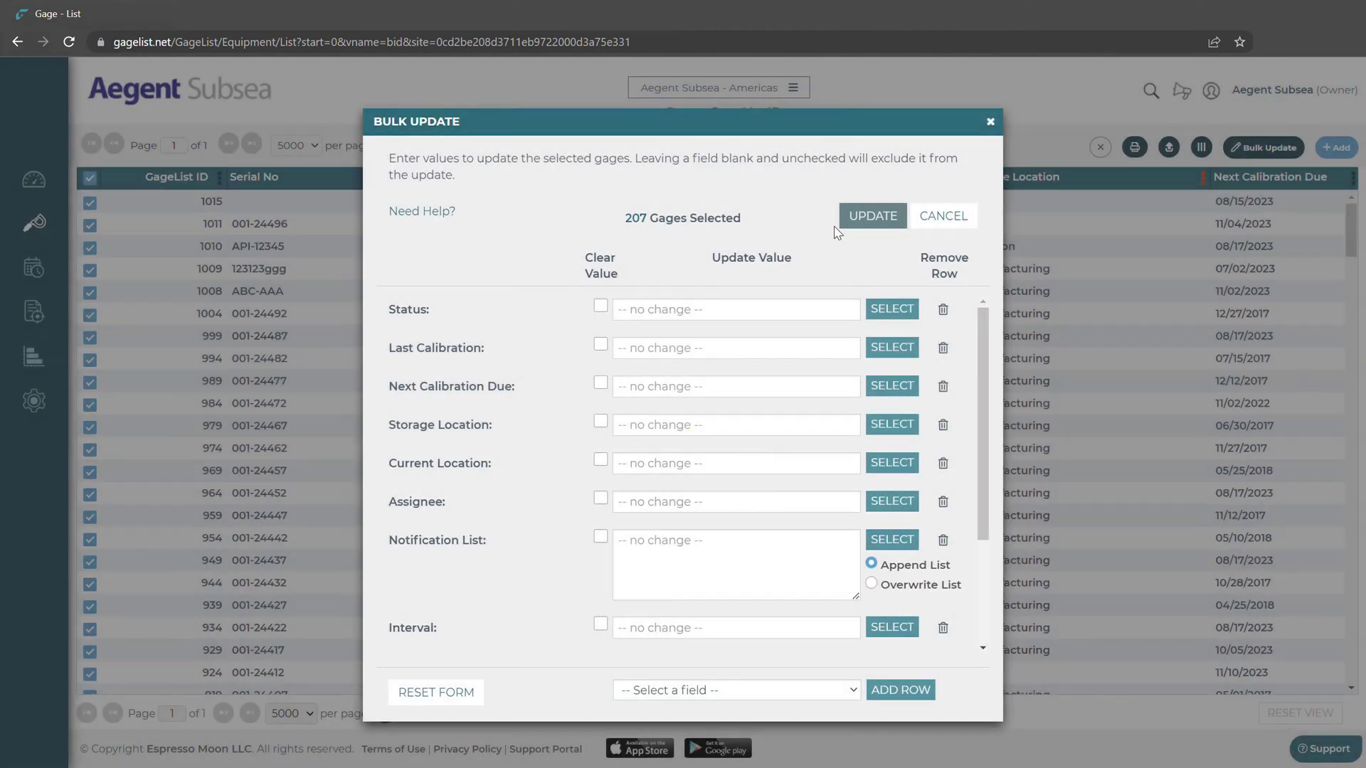
pyautogui.scroll(-3, 561, 327)
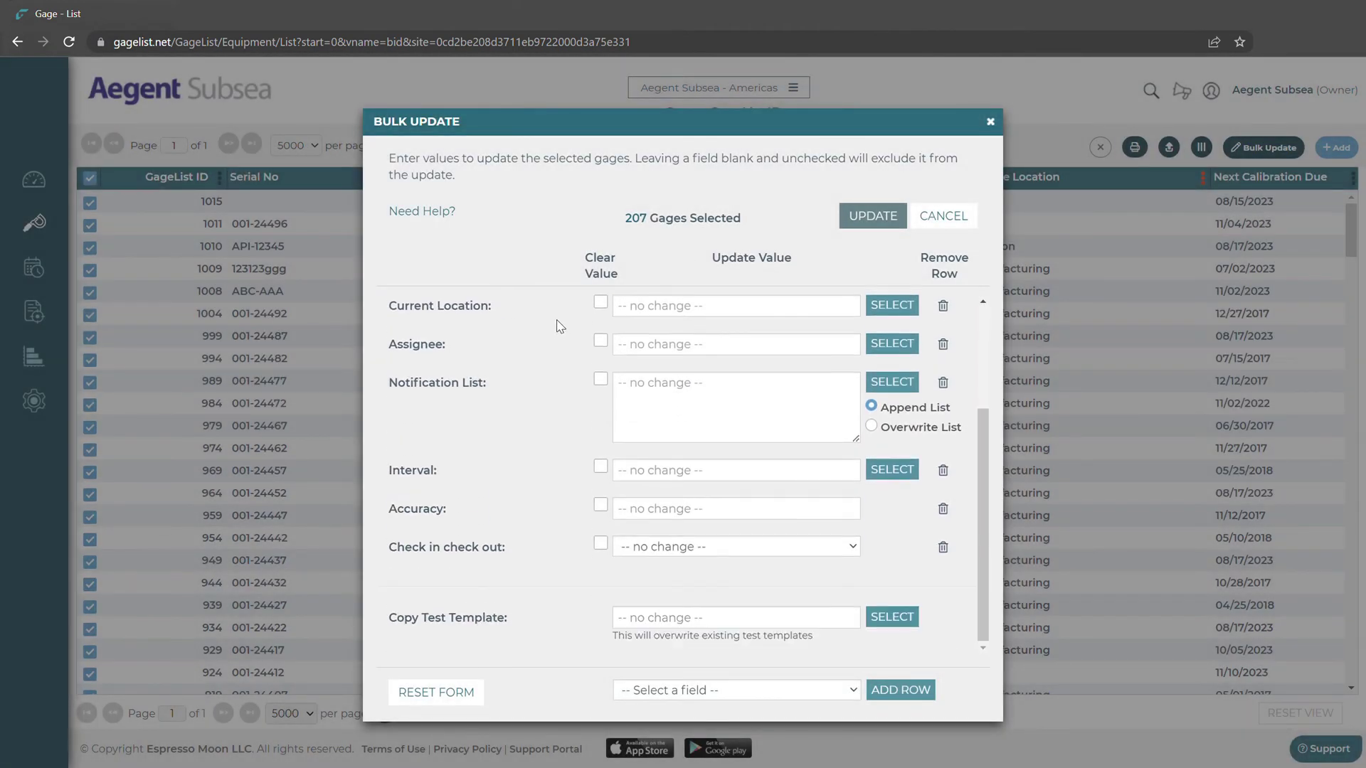
pyautogui.click(842, 687)
pyautogui.click(558, 437)
pyautogui.scroll(3, 558, 435)
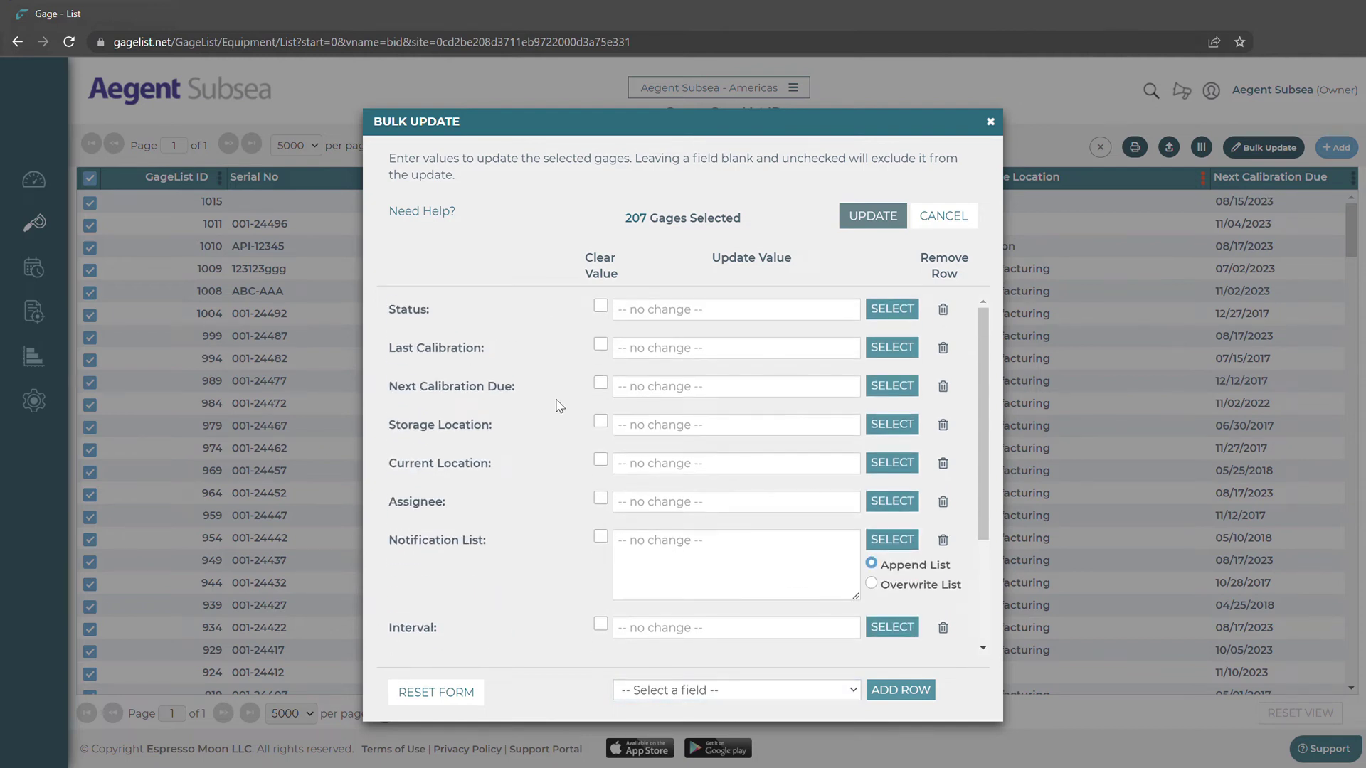
pyautogui.click(990, 122)
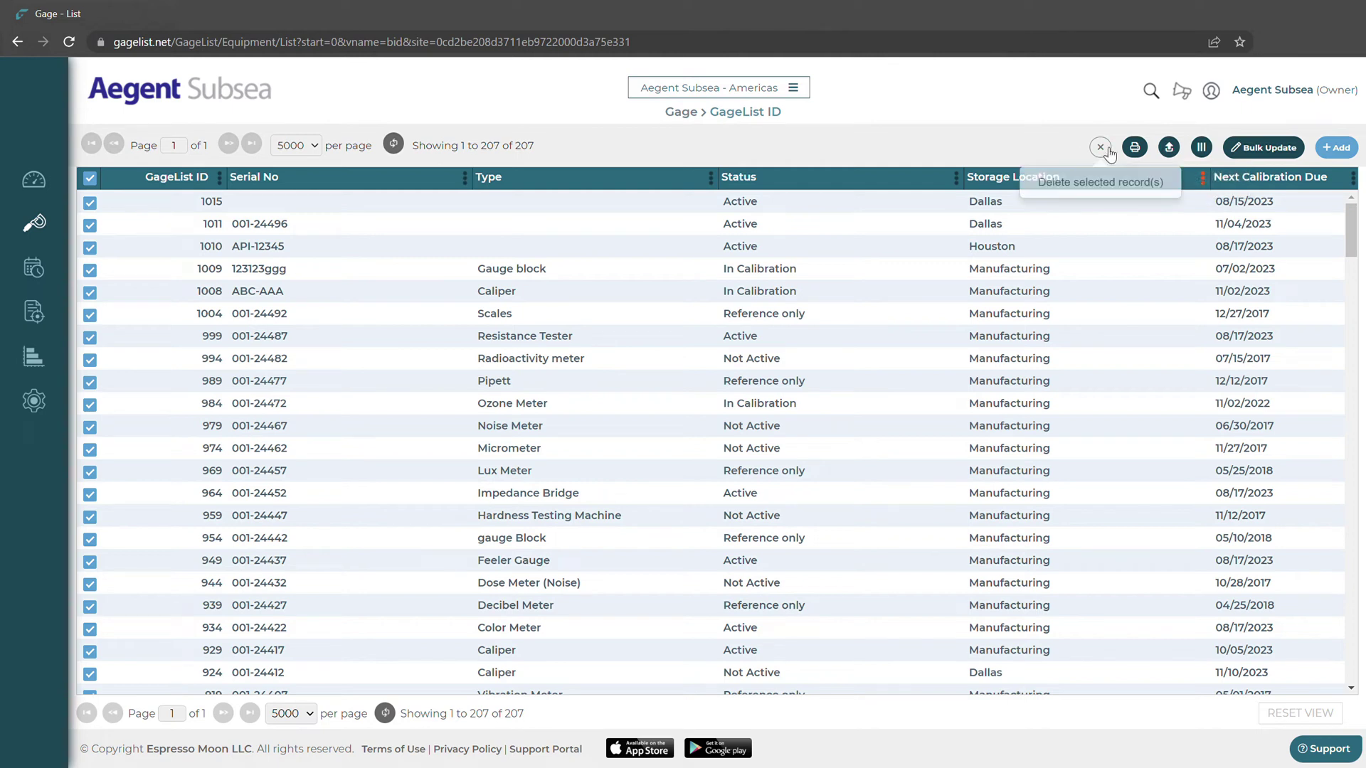
# - Clear the gage selection, look over a blank Create Gage form, and return to the gage list
pyautogui.click(89, 178)
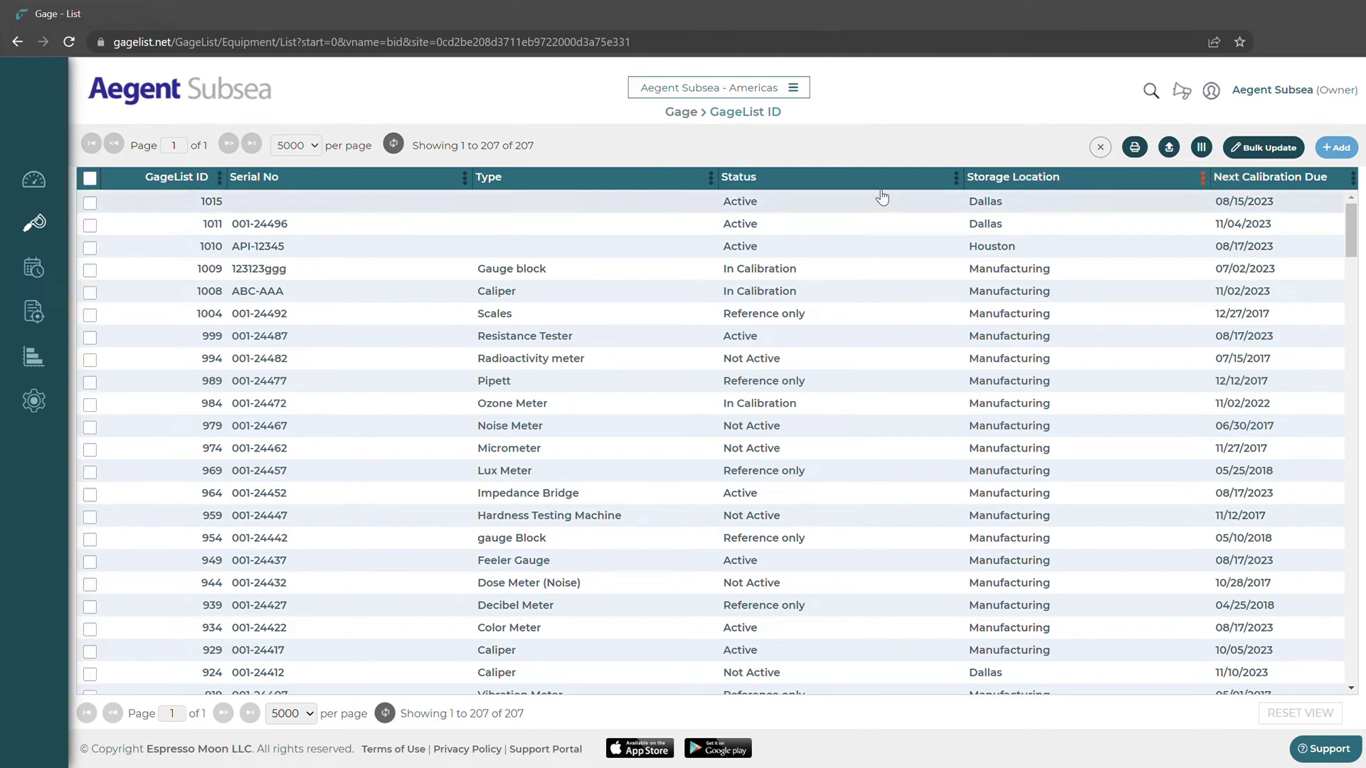
pyautogui.click(1336, 148)
pyautogui.click(1280, 183)
pyautogui.scroll(-2, 756, 254)
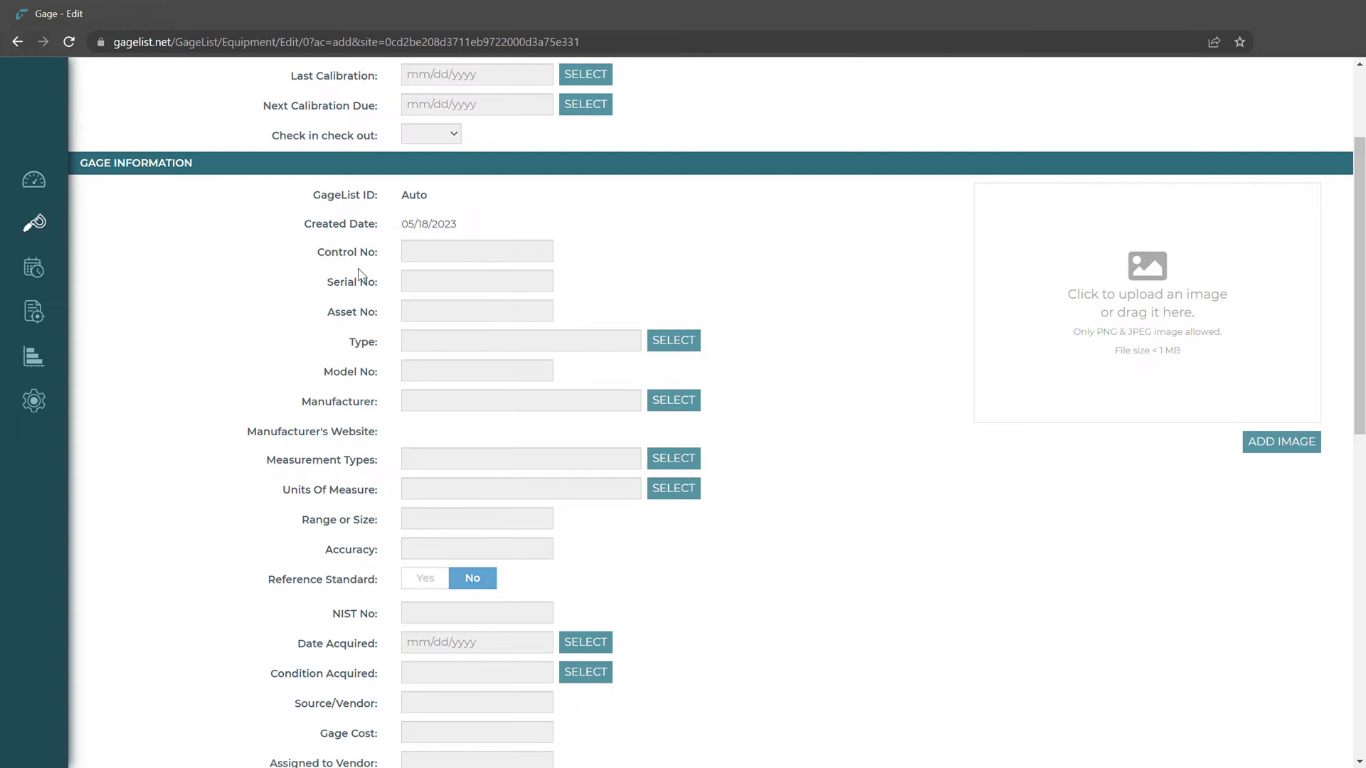
pyautogui.scroll(-2, 733, 267)
pyautogui.click(33, 222)
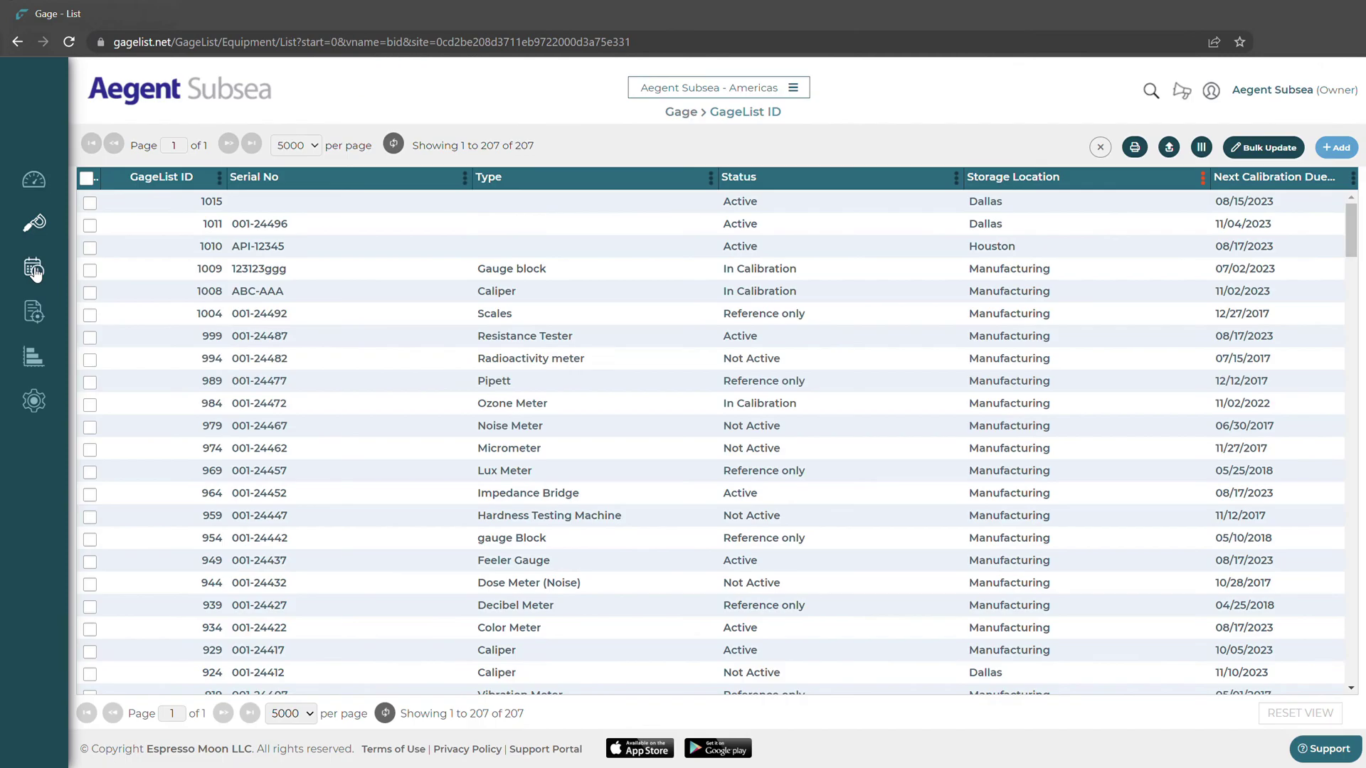
# - Browse the Calibration Calendar, open gage 925's record due May 9, then return to the calendar
pyautogui.moveTo(33, 270)
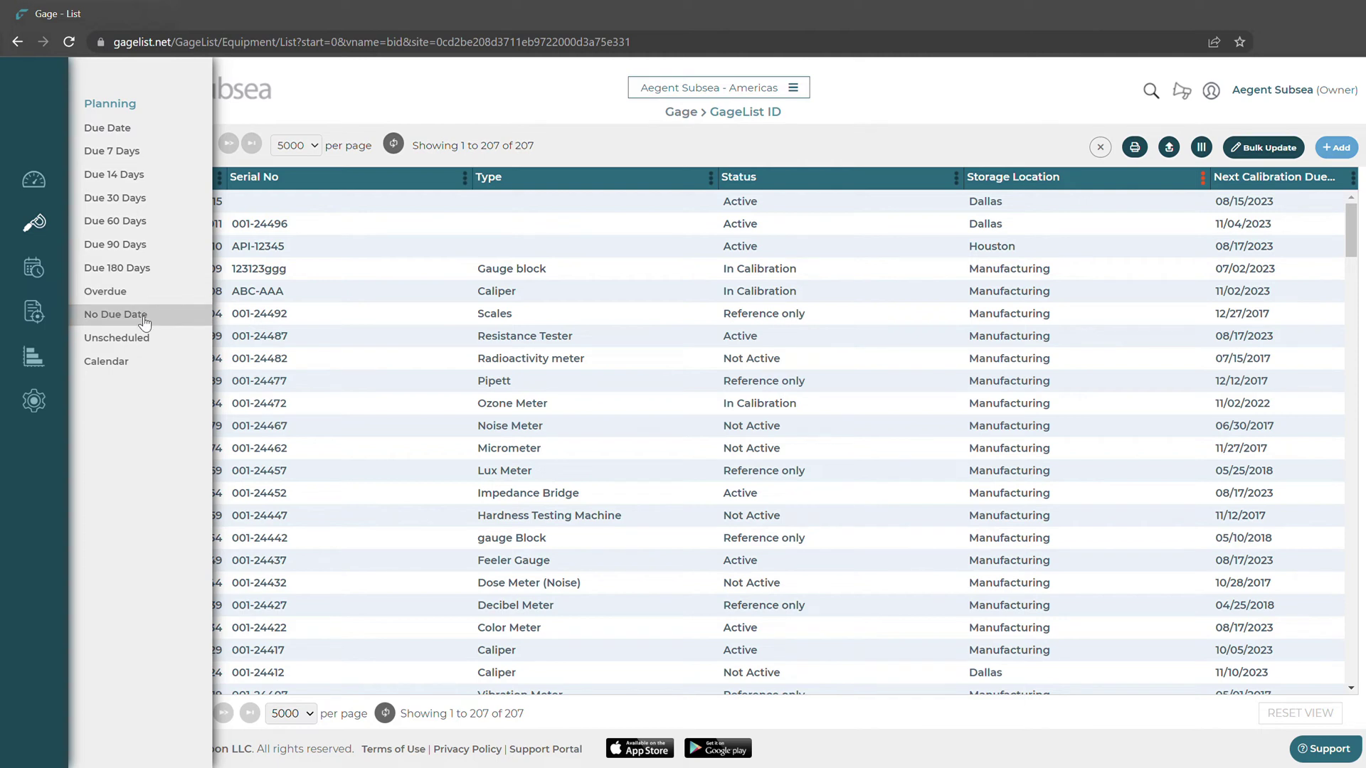
pyautogui.click(143, 365)
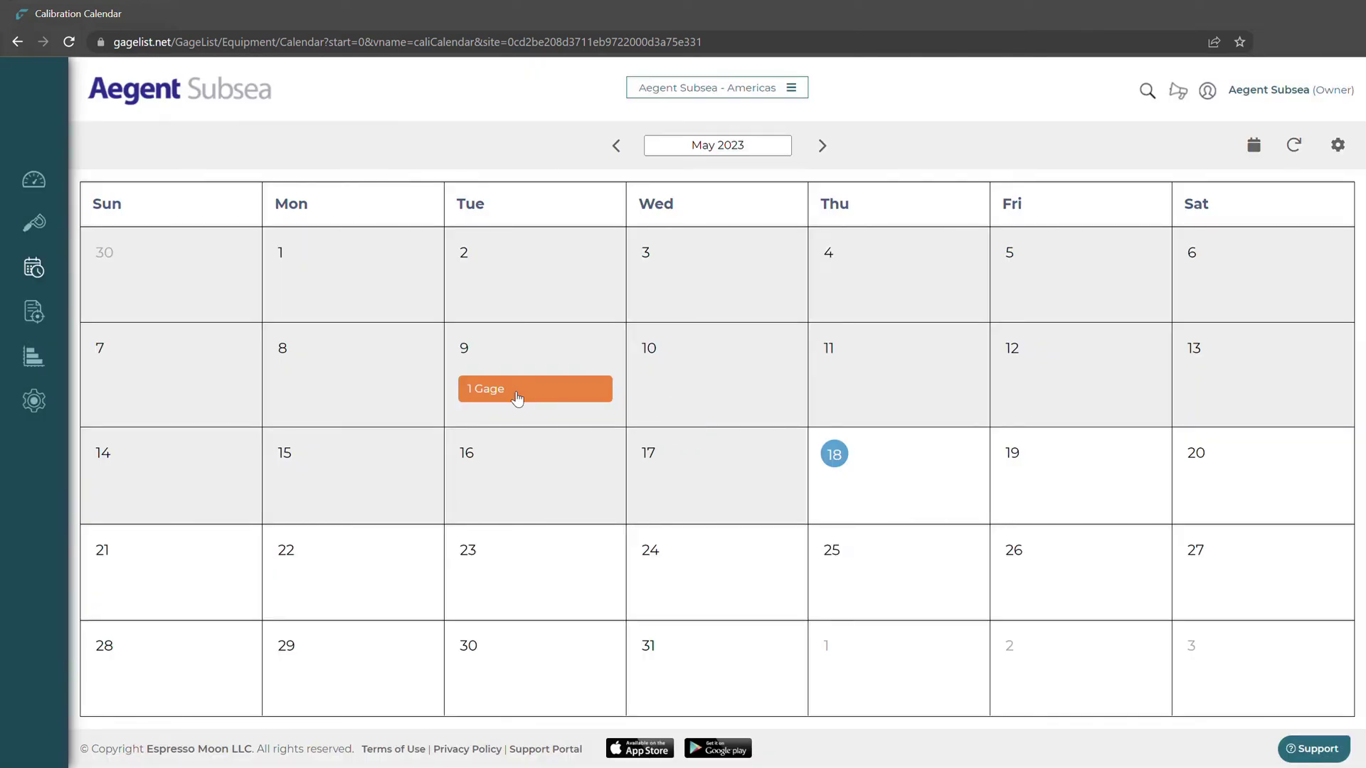
pyautogui.click(569, 394)
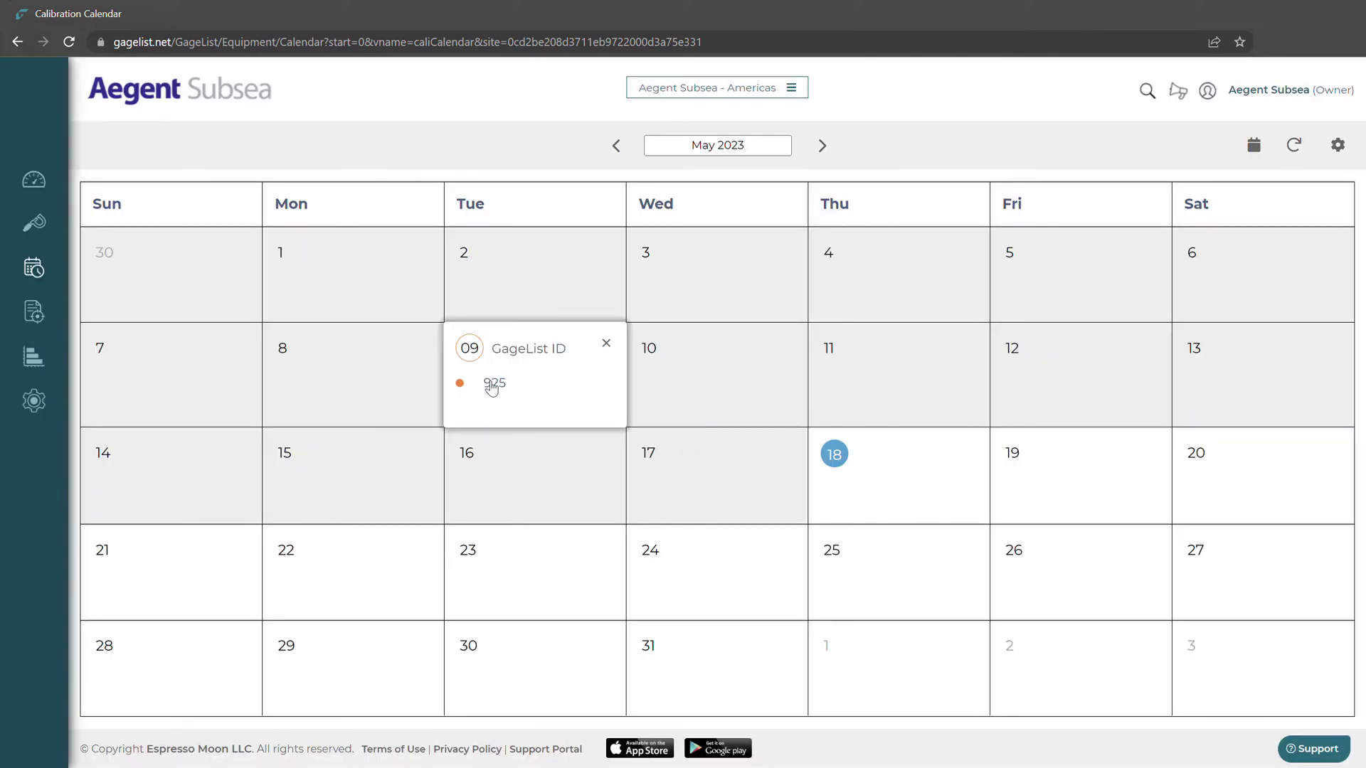
pyautogui.click(488, 384)
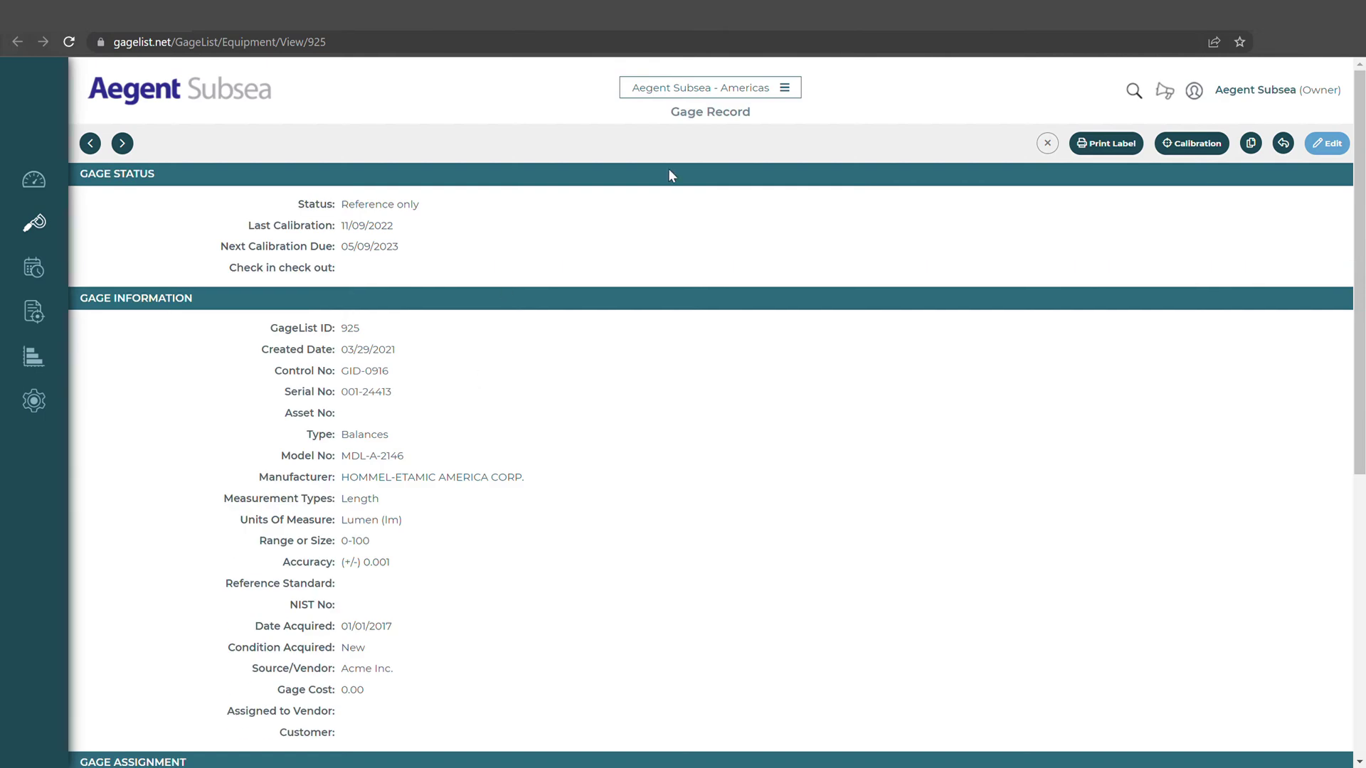
pyautogui.hotkey('alt', 'Left')
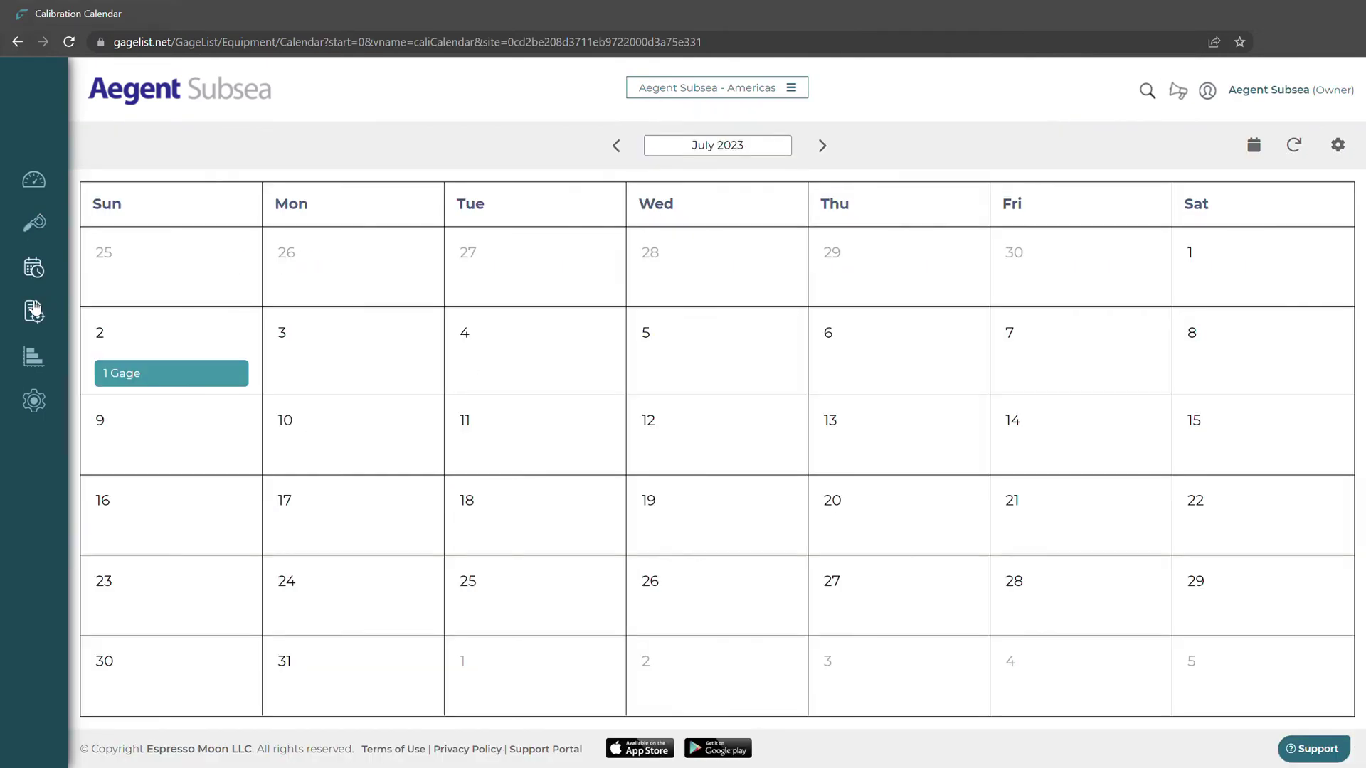
# - Open calibration records by GageList ID, then visit the Export Data and Import Data pages
pyautogui.moveTo(36, 313)
pyautogui.click(165, 130)
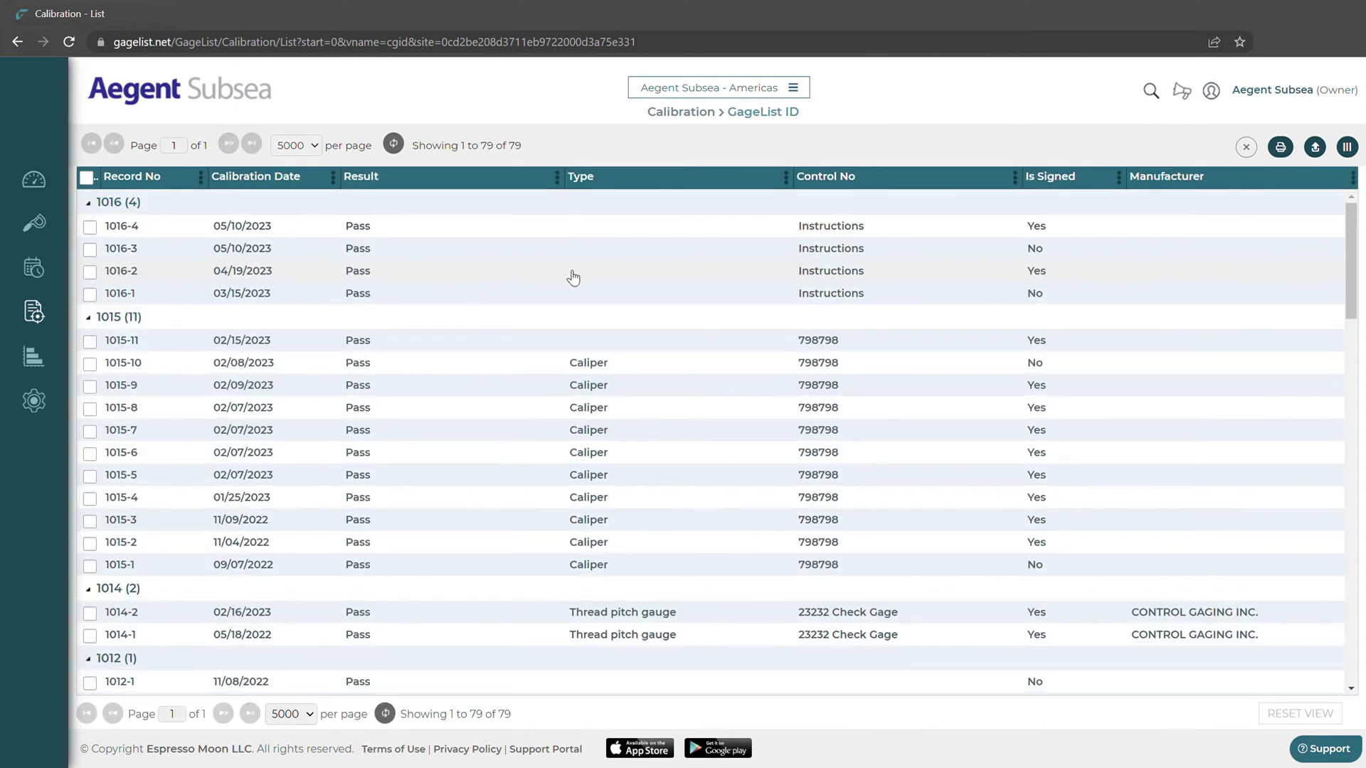
pyautogui.moveTo(35, 375)
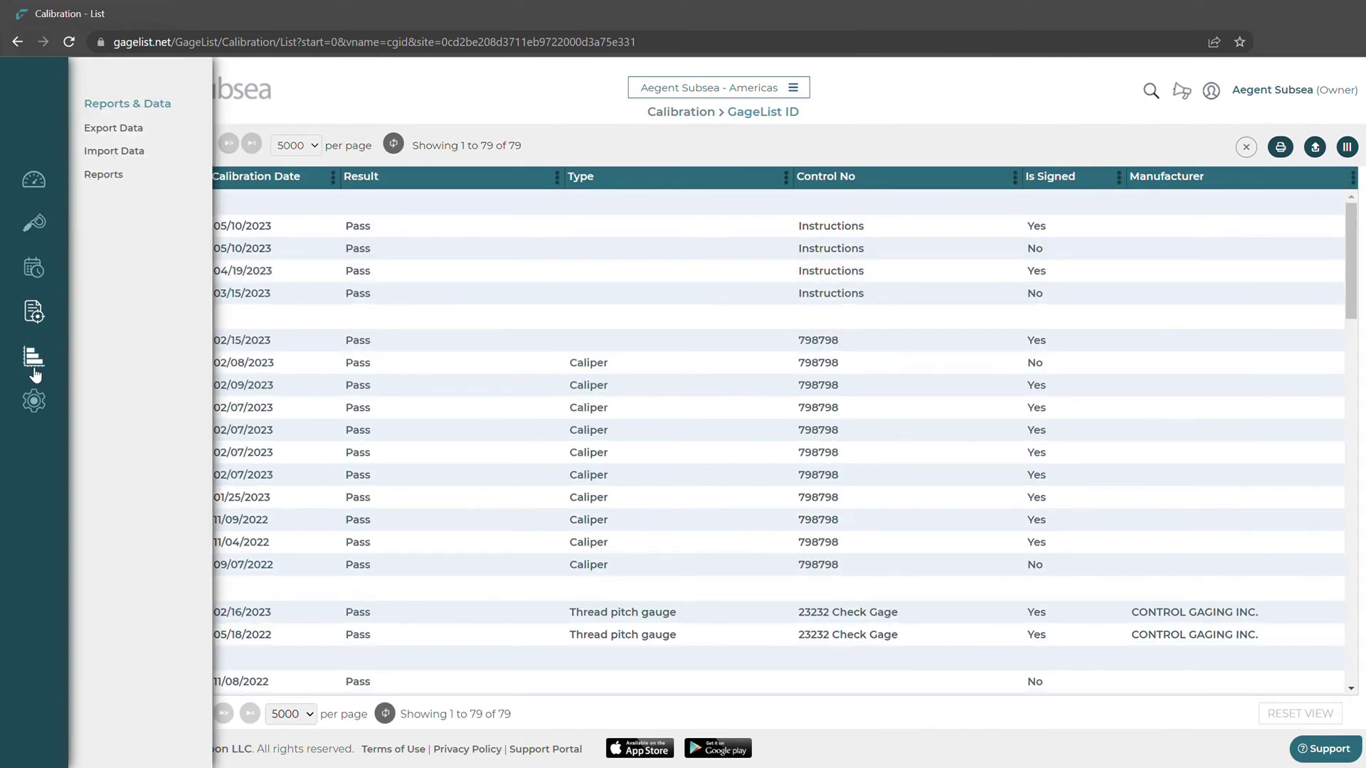
pyautogui.click(114, 128)
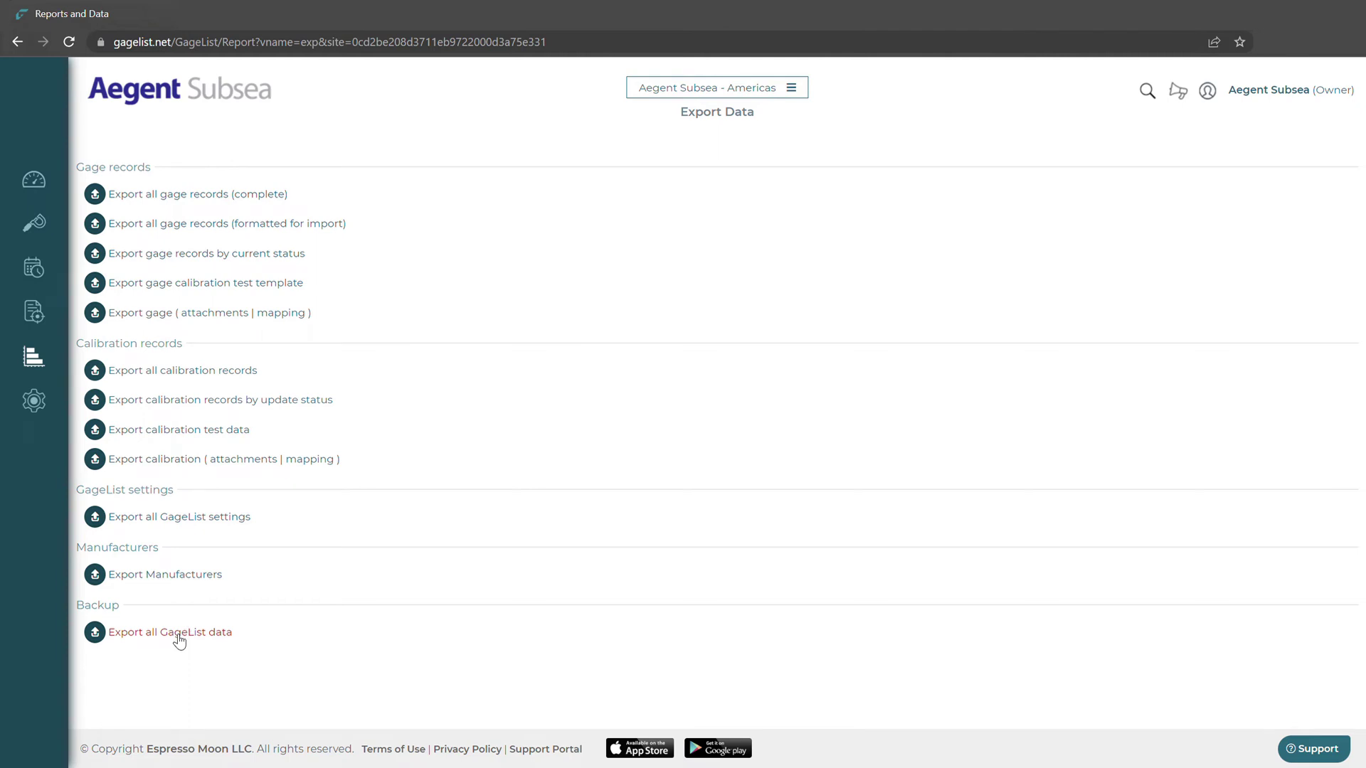
pyautogui.moveTo(34, 356)
pyautogui.click(131, 158)
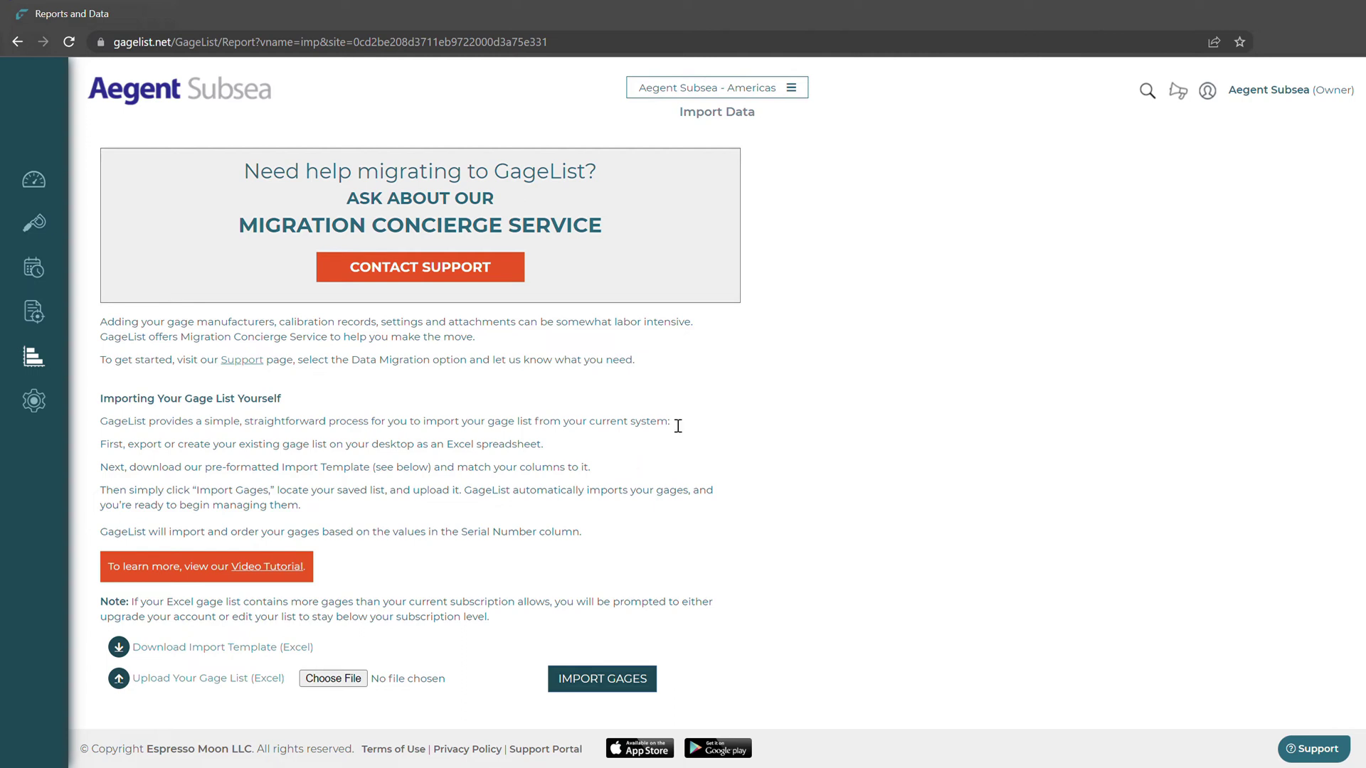
# - Start a new custom report with Next Calibration Due set to This Quarter
pyautogui.moveTo(39, 359)
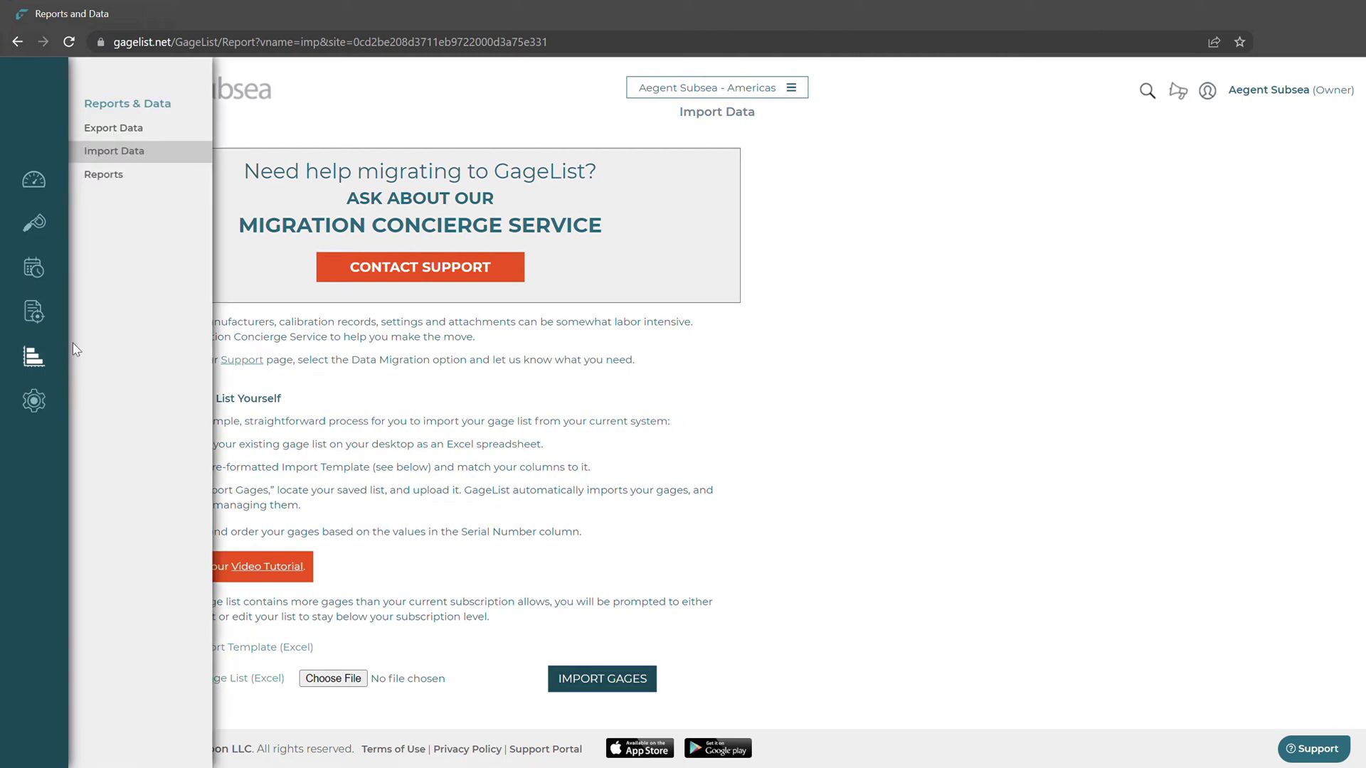
pyautogui.click(154, 185)
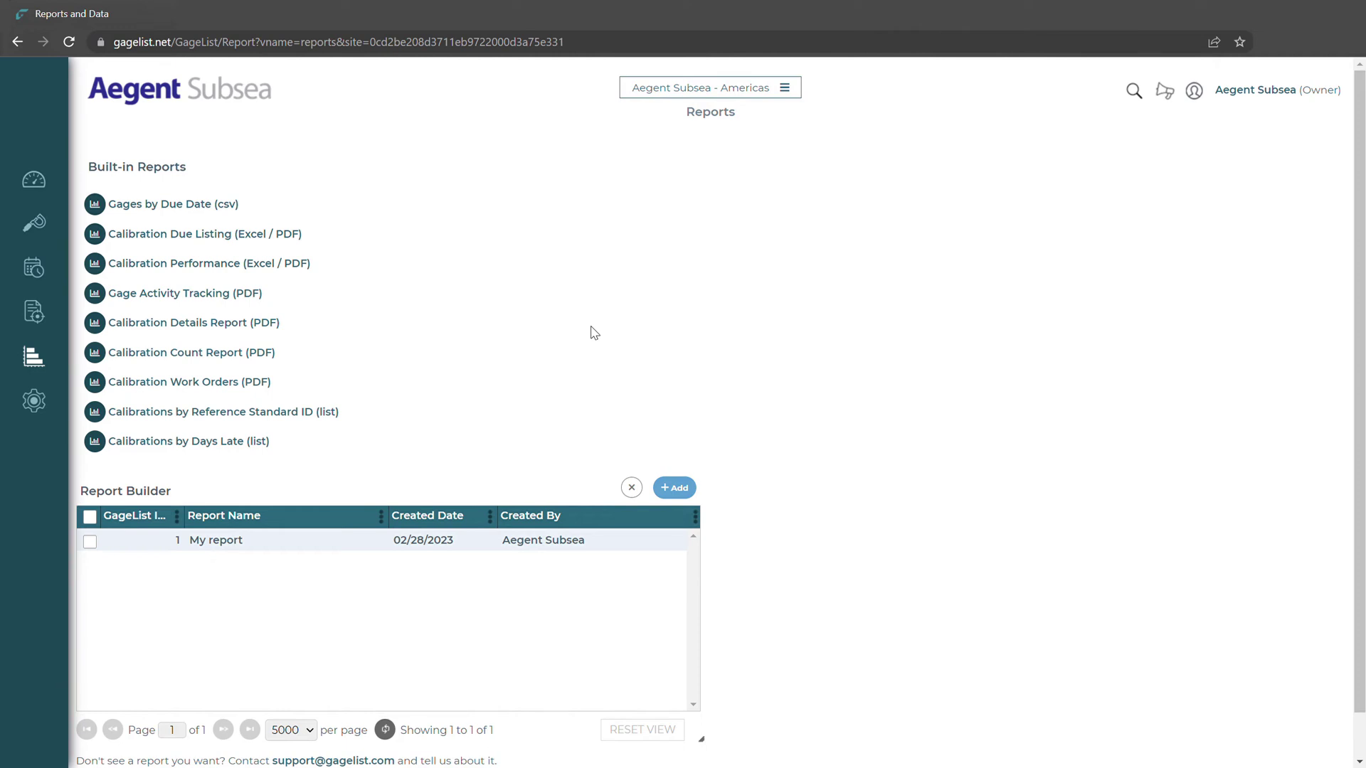
pyautogui.click(675, 488)
pyautogui.click(677, 521)
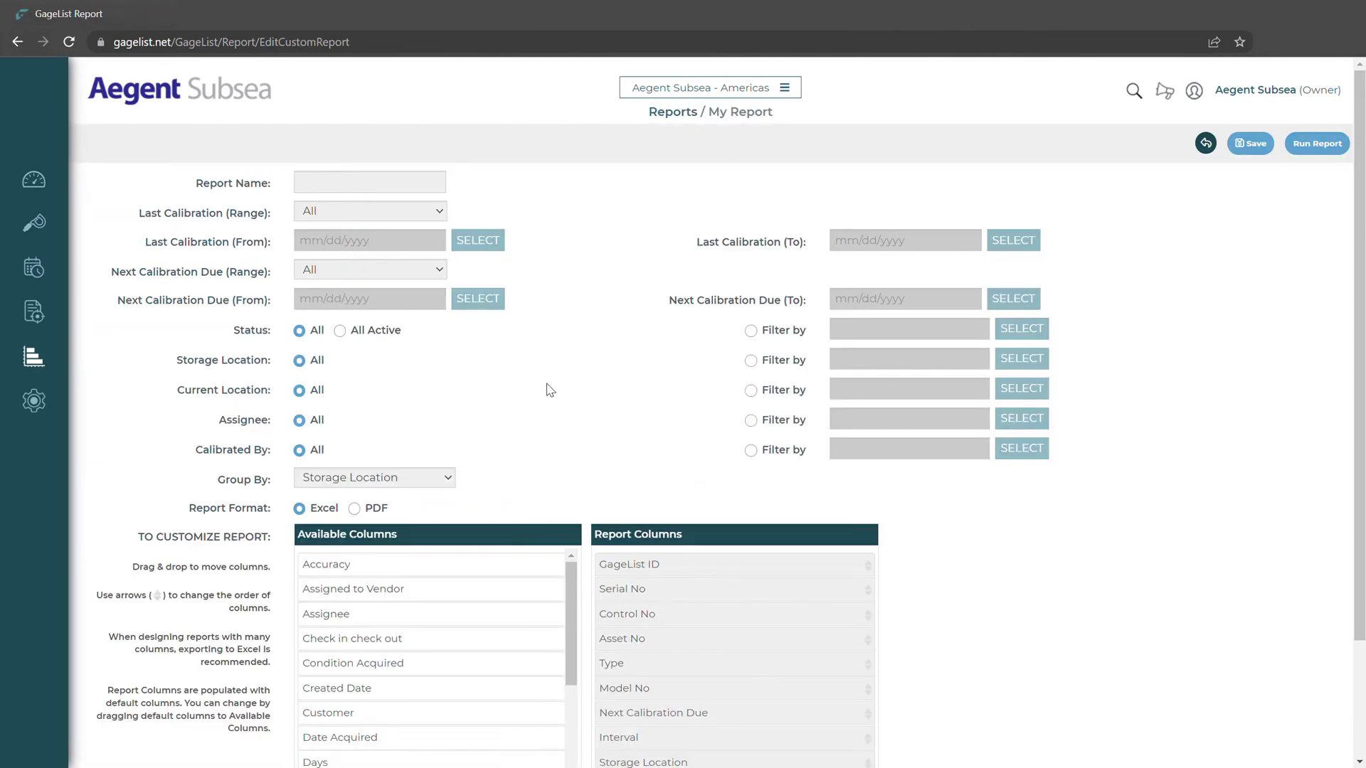
pyautogui.click(389, 270)
pyautogui.click(364, 404)
# - Filter the report by Storage and Current Location and add Assignee after Control No
pyautogui.click(752, 361)
pyautogui.click(752, 391)
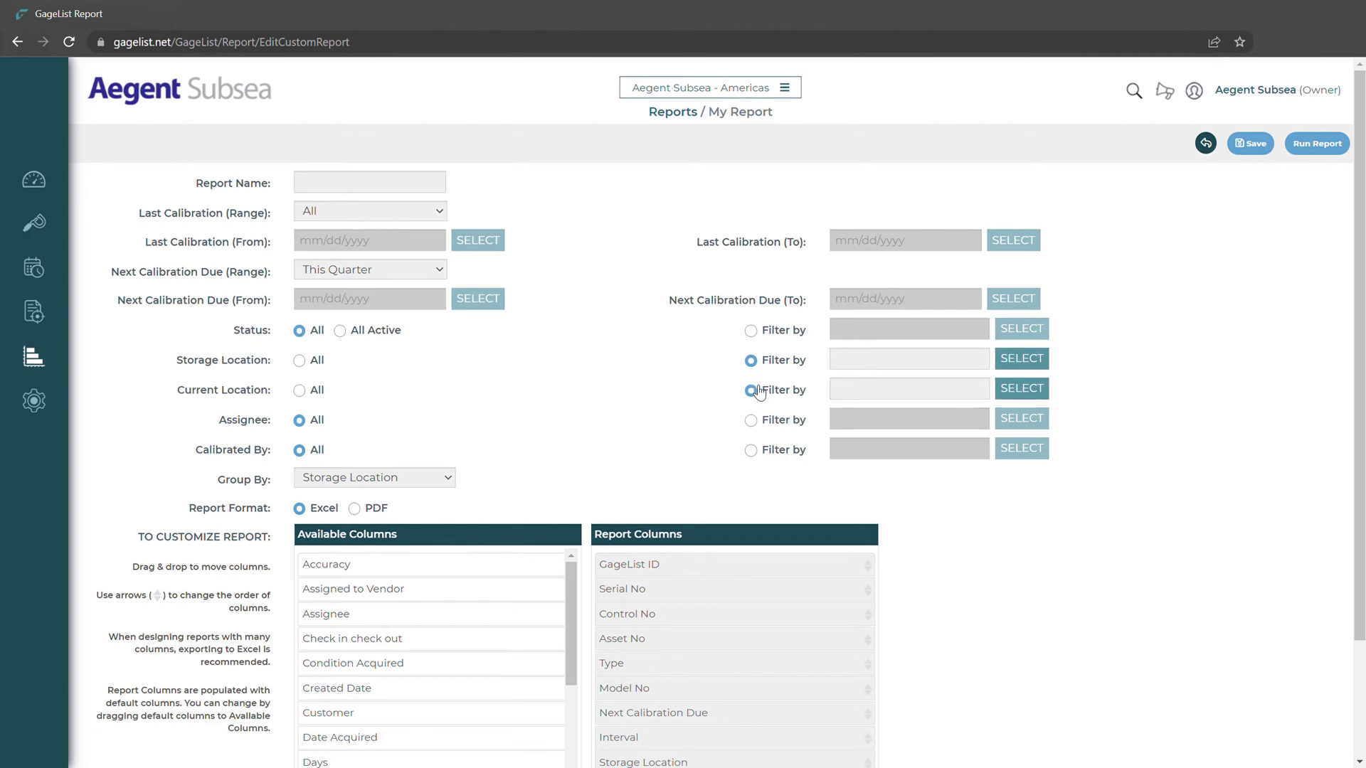
pyautogui.scroll(-2, 737, 564)
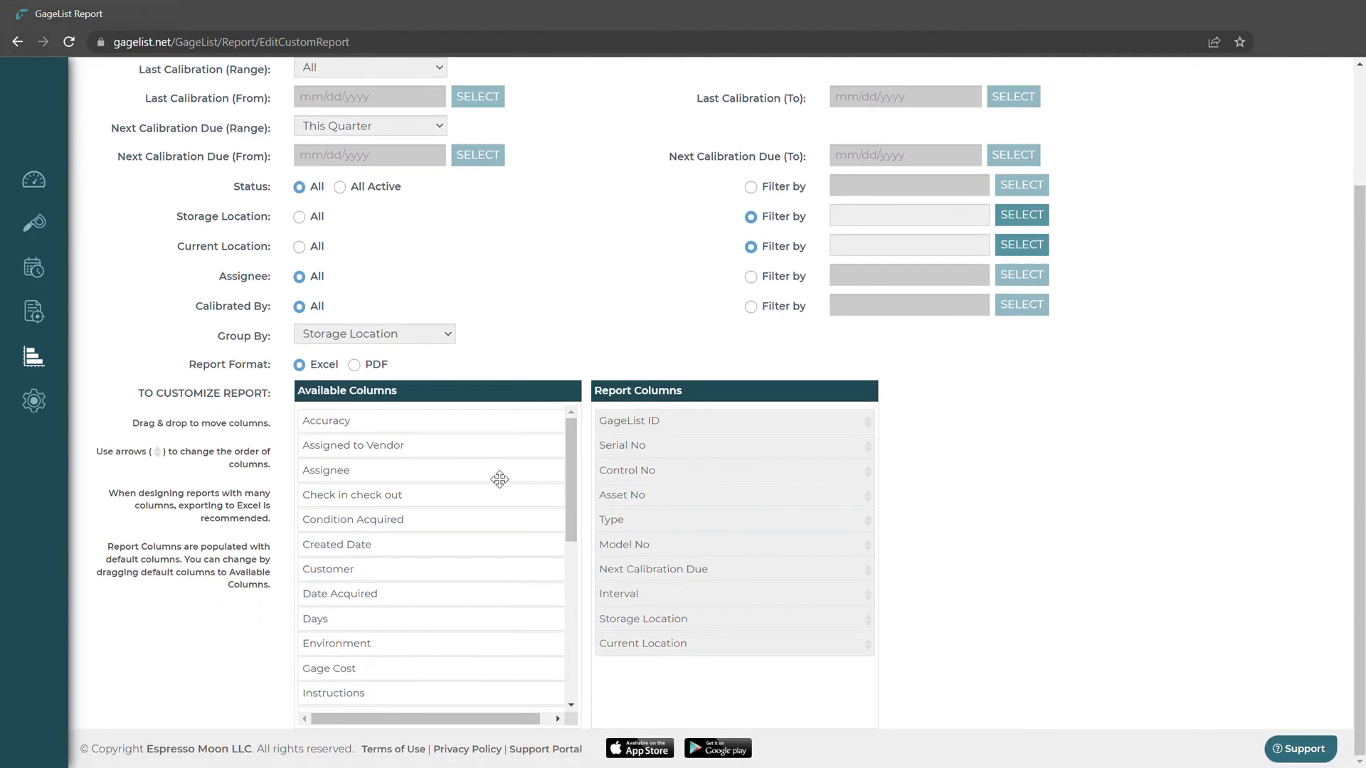
pyautogui.moveTo(498, 478); pyautogui.dragTo(796, 465)
pyautogui.scroll(2, 989, 453)
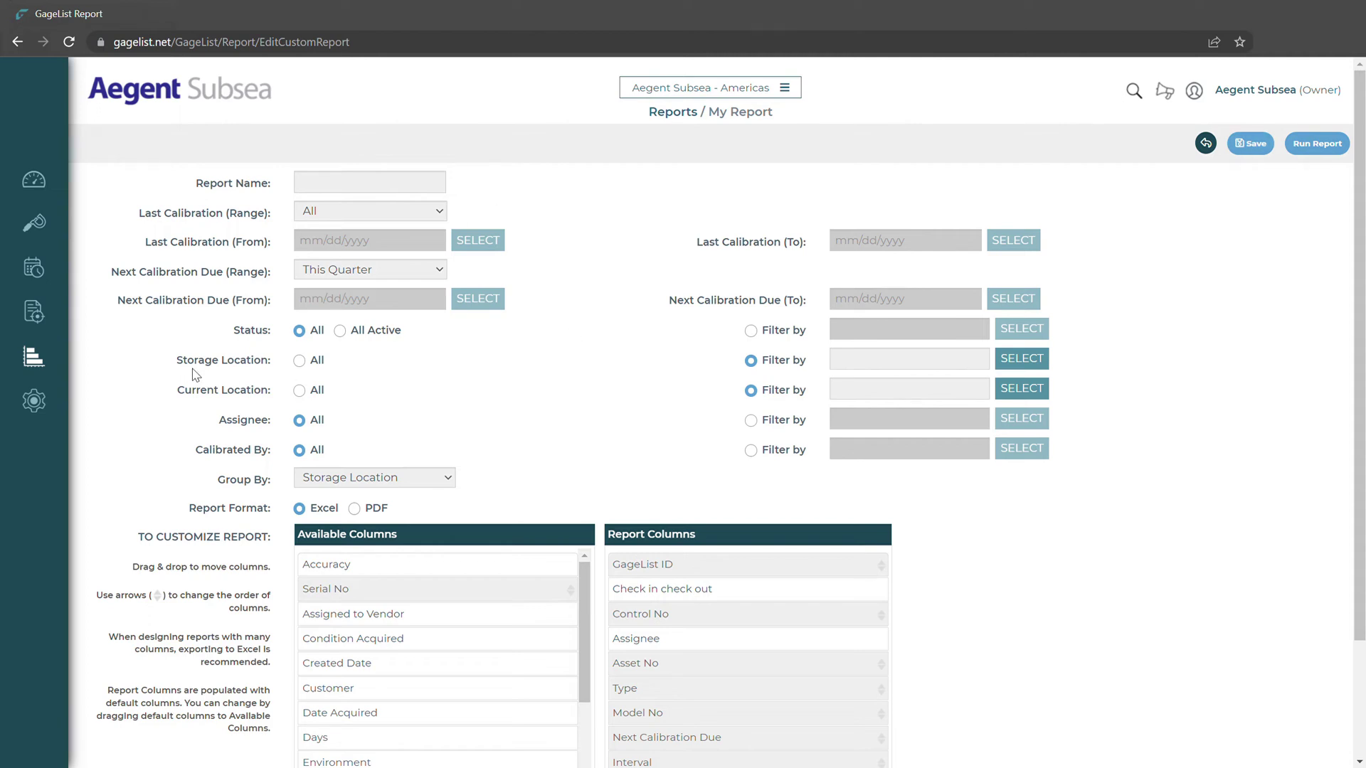
pyautogui.click(34, 405)
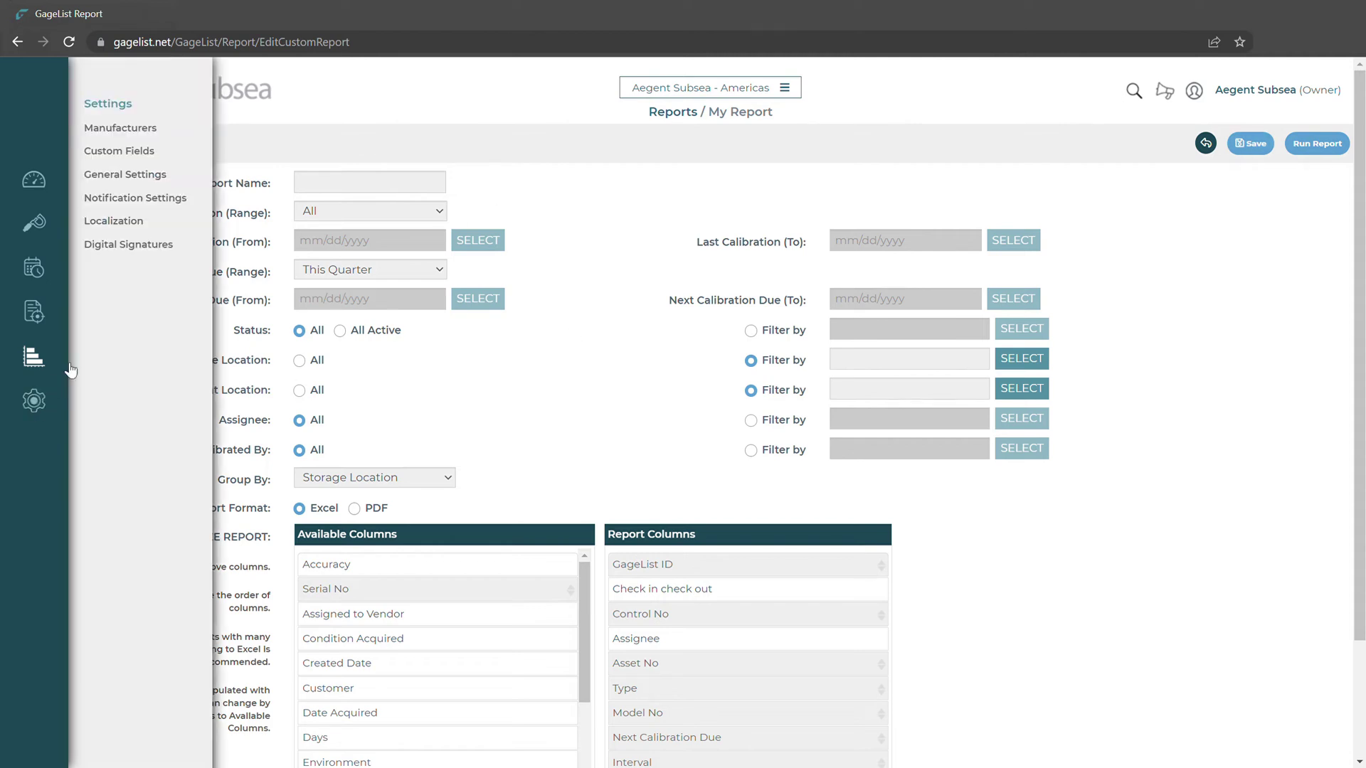
# - Start a new manufacturer, then a new custom field of type Drop-down applied to both record types
pyautogui.click(121, 128)
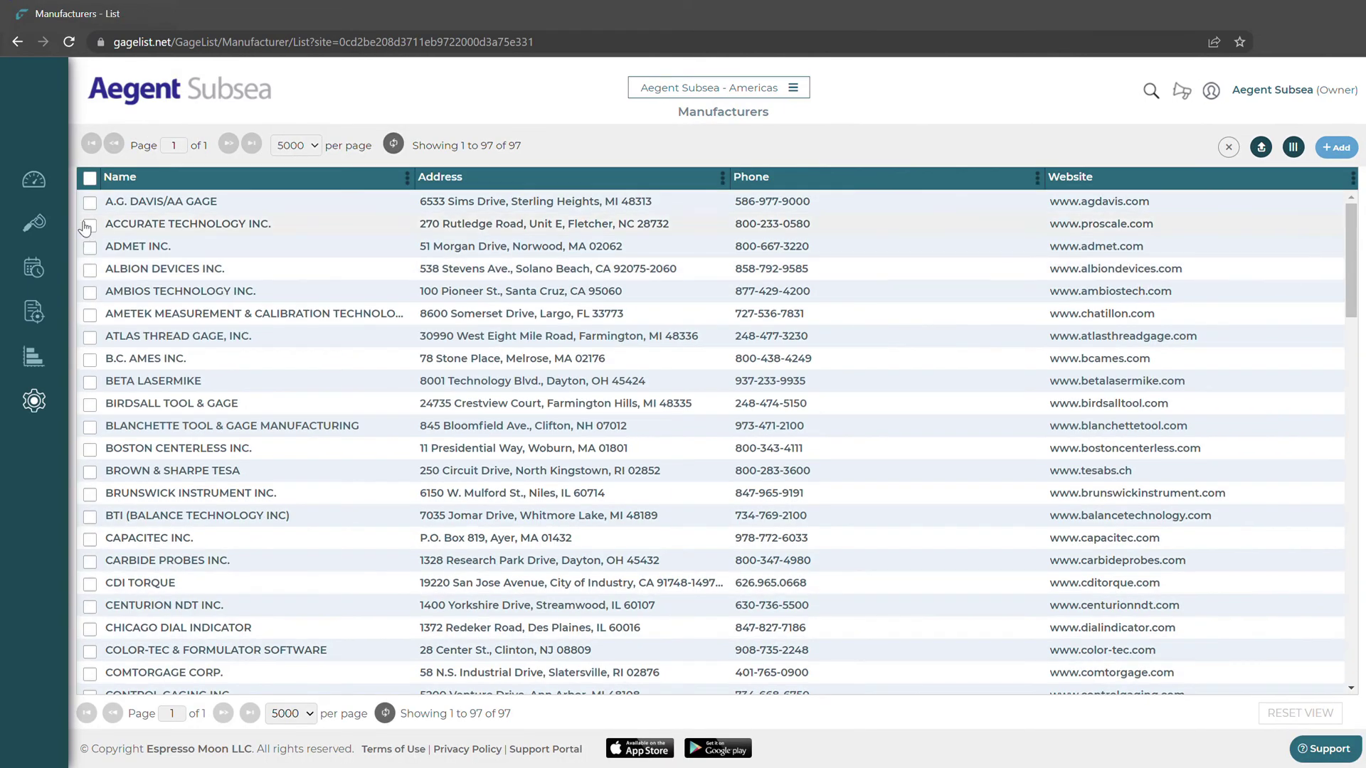
pyautogui.click(1336, 147)
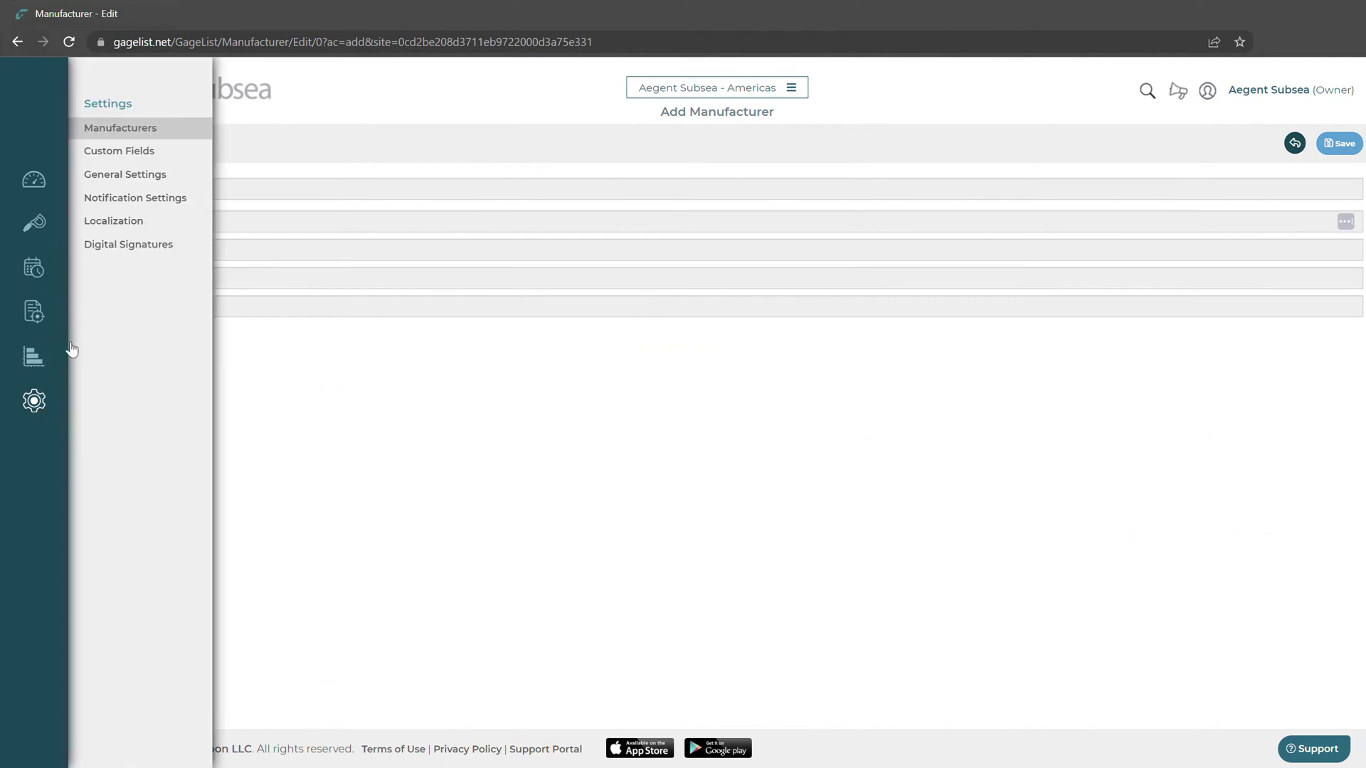
pyautogui.click(142, 151)
pyautogui.click(1340, 149)
pyautogui.click(1284, 183)
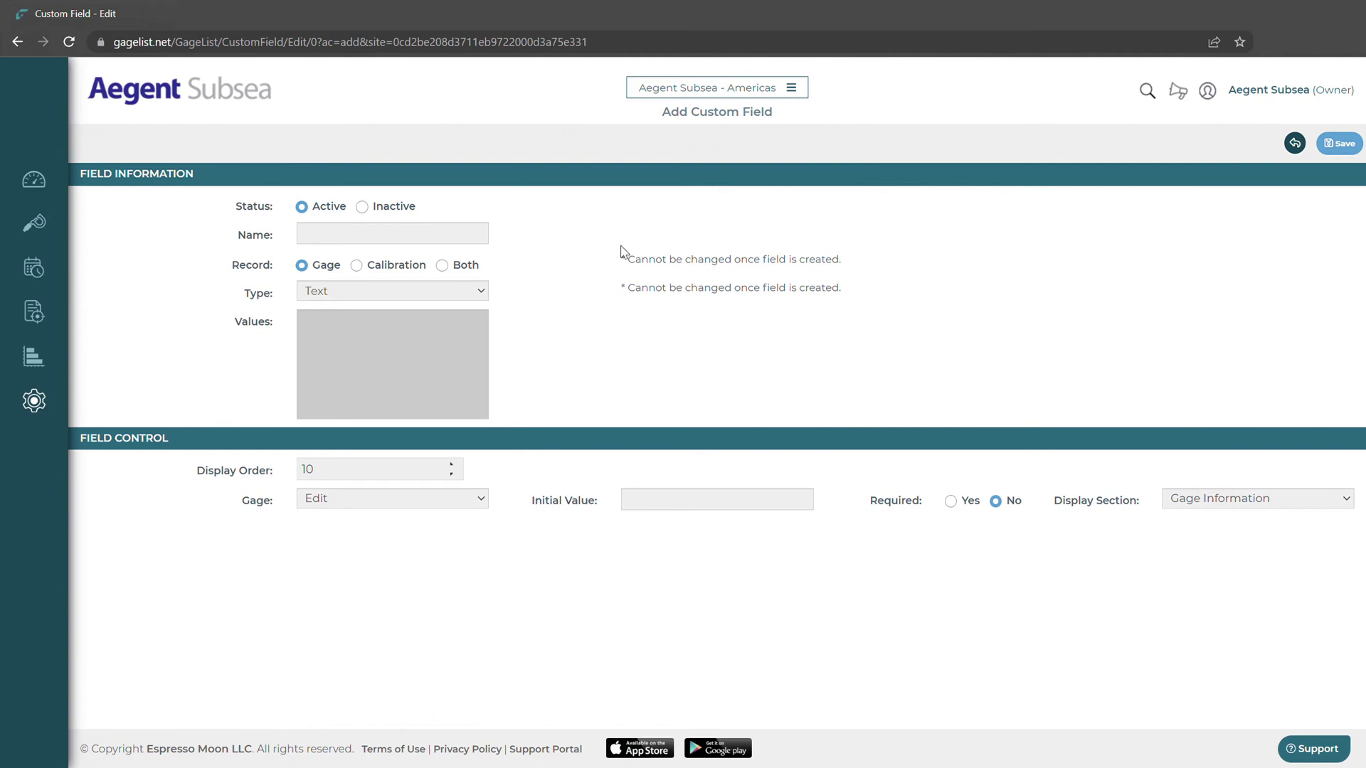
pyautogui.click(481, 291)
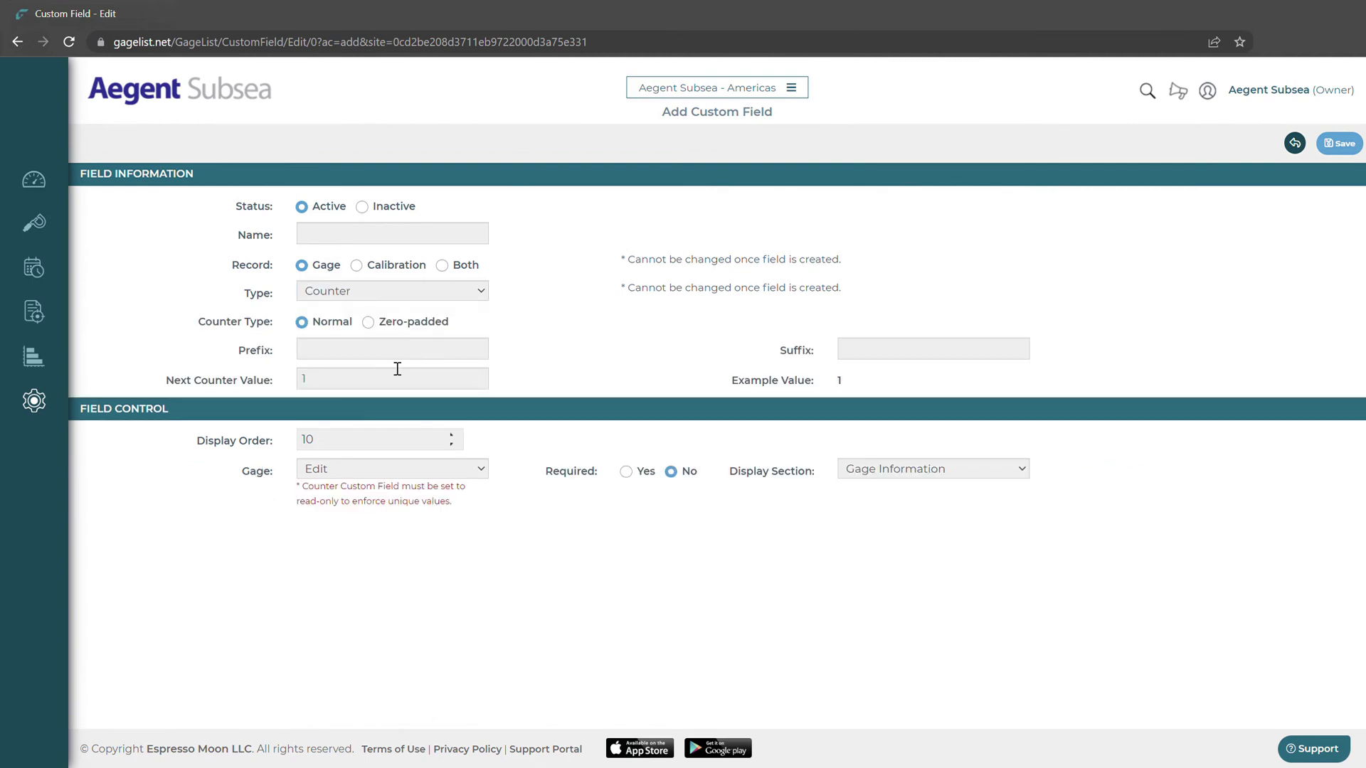
pyautogui.click(357, 266)
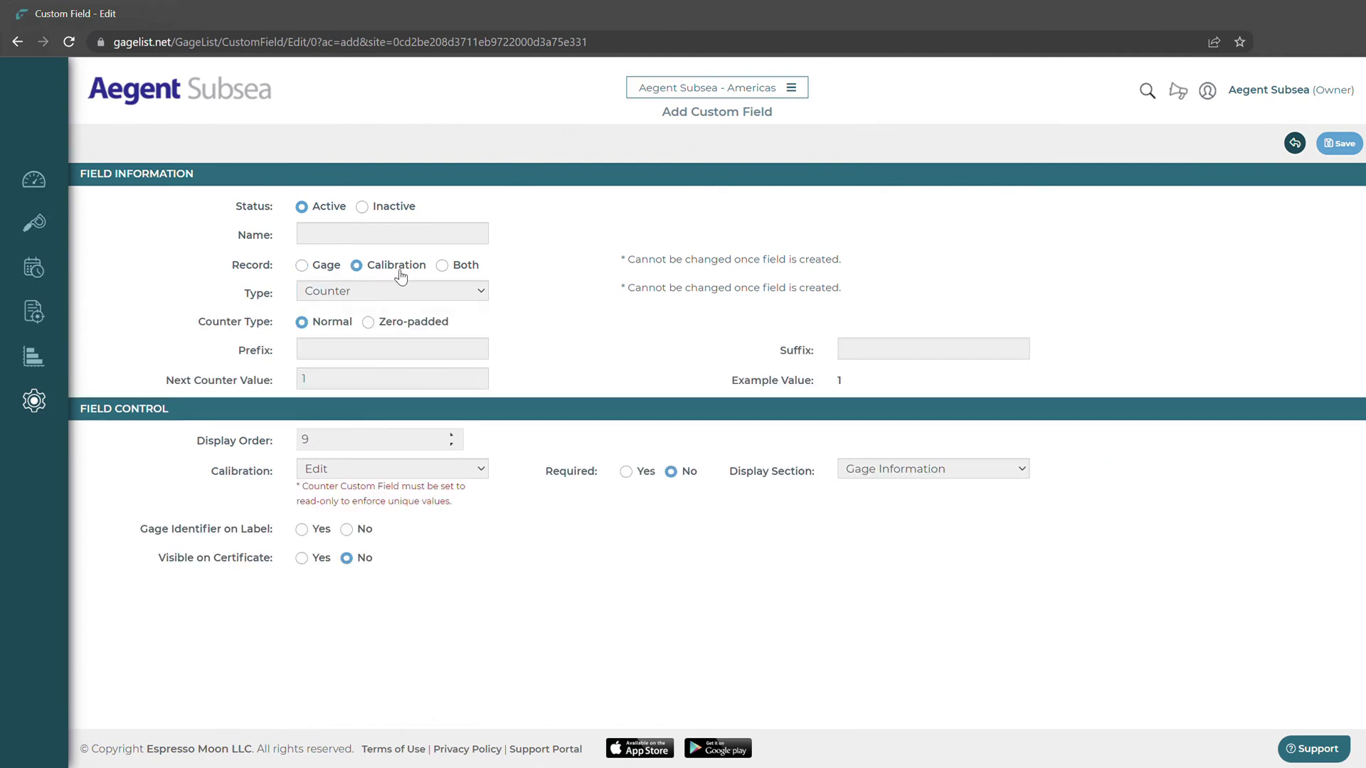
pyautogui.click(442, 267)
pyautogui.click(481, 291)
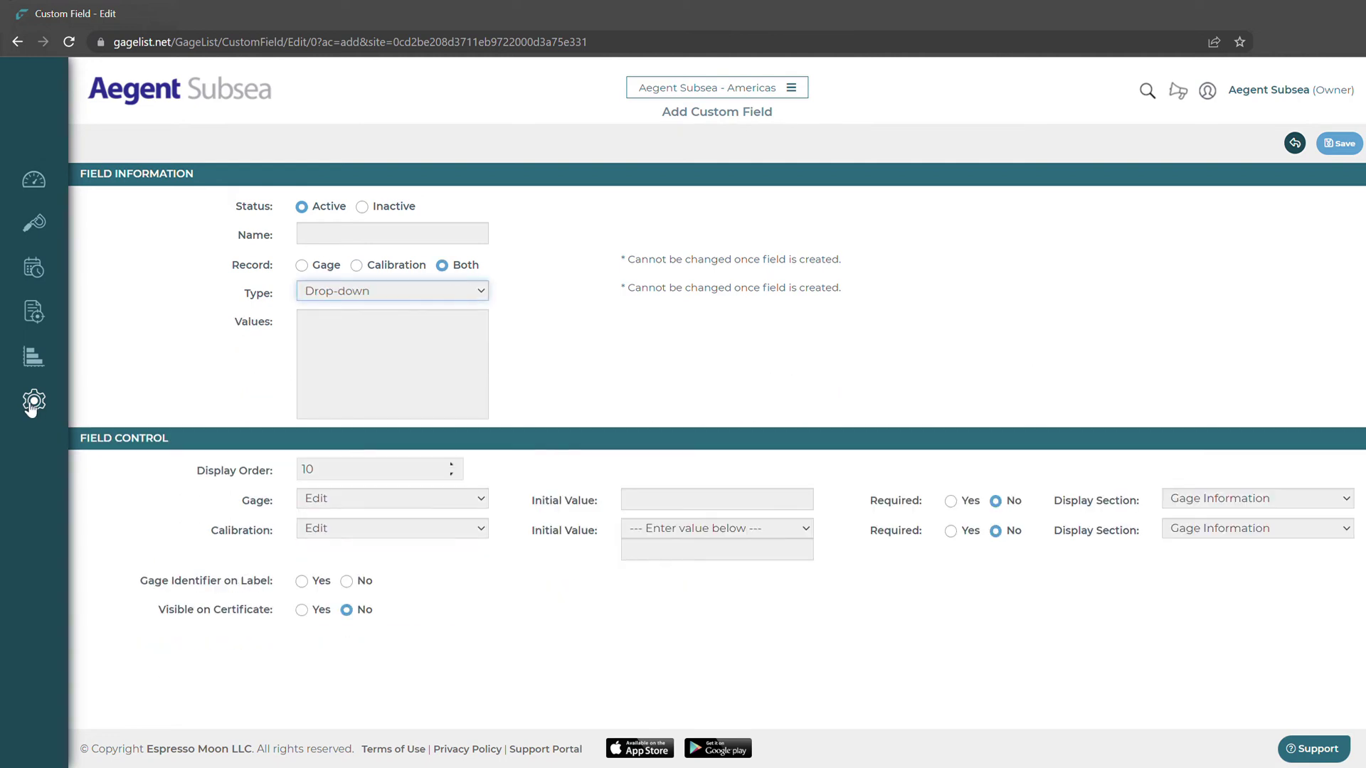
# - Open General Settings and scroll through its Type, Interval, Environment, Units and Location values
pyautogui.moveTo(32, 408)
pyautogui.click(136, 177)
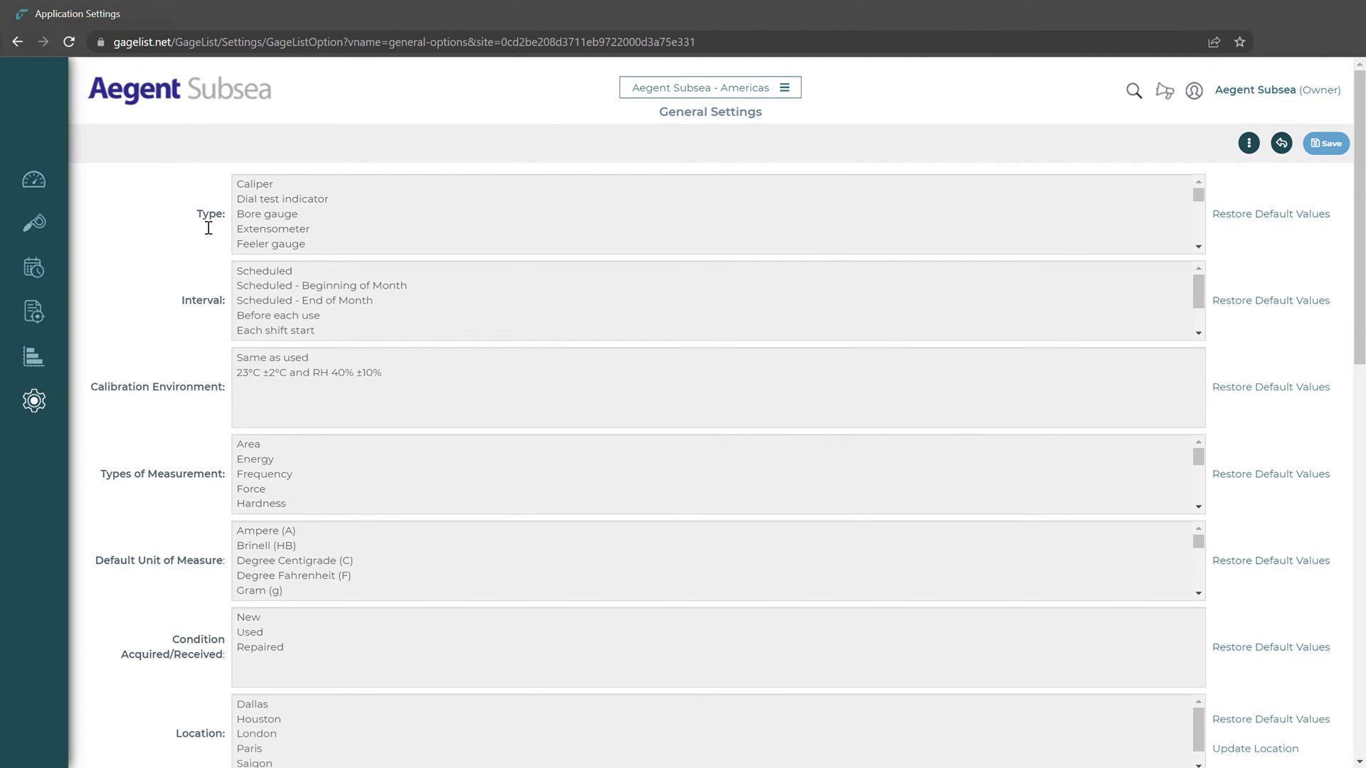
pyautogui.scroll(-5, 339, 247)
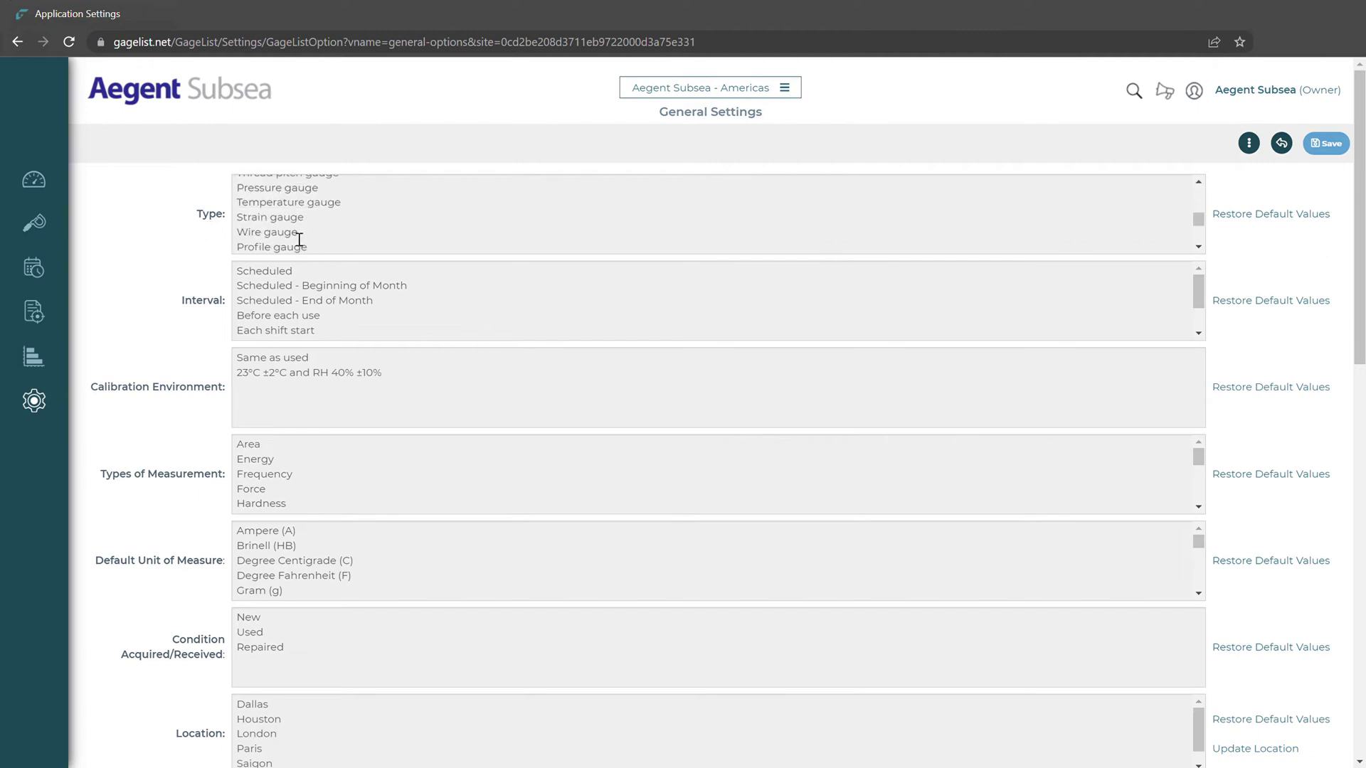
pyautogui.scroll(-1, 189, 247)
pyautogui.scroll(-10, 190, 252)
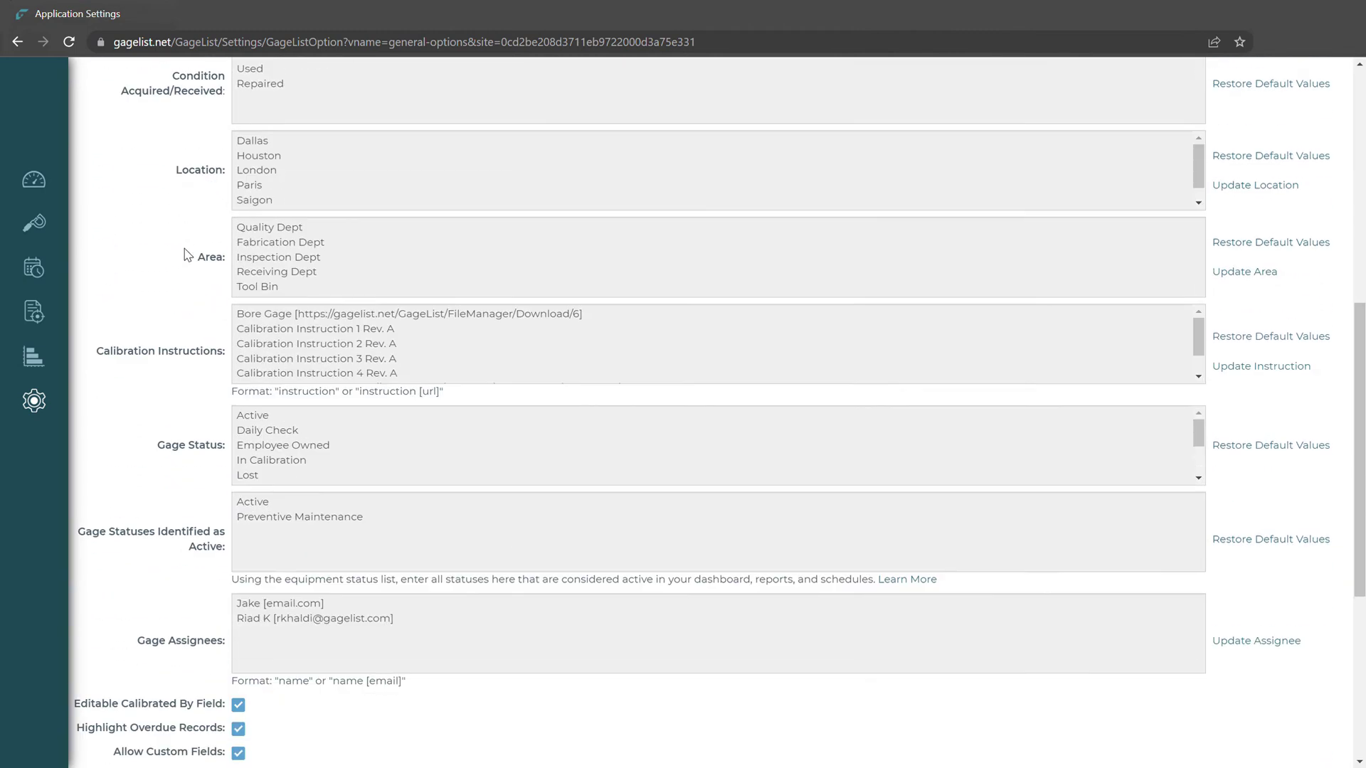
pyautogui.scroll(-4, 185, 264)
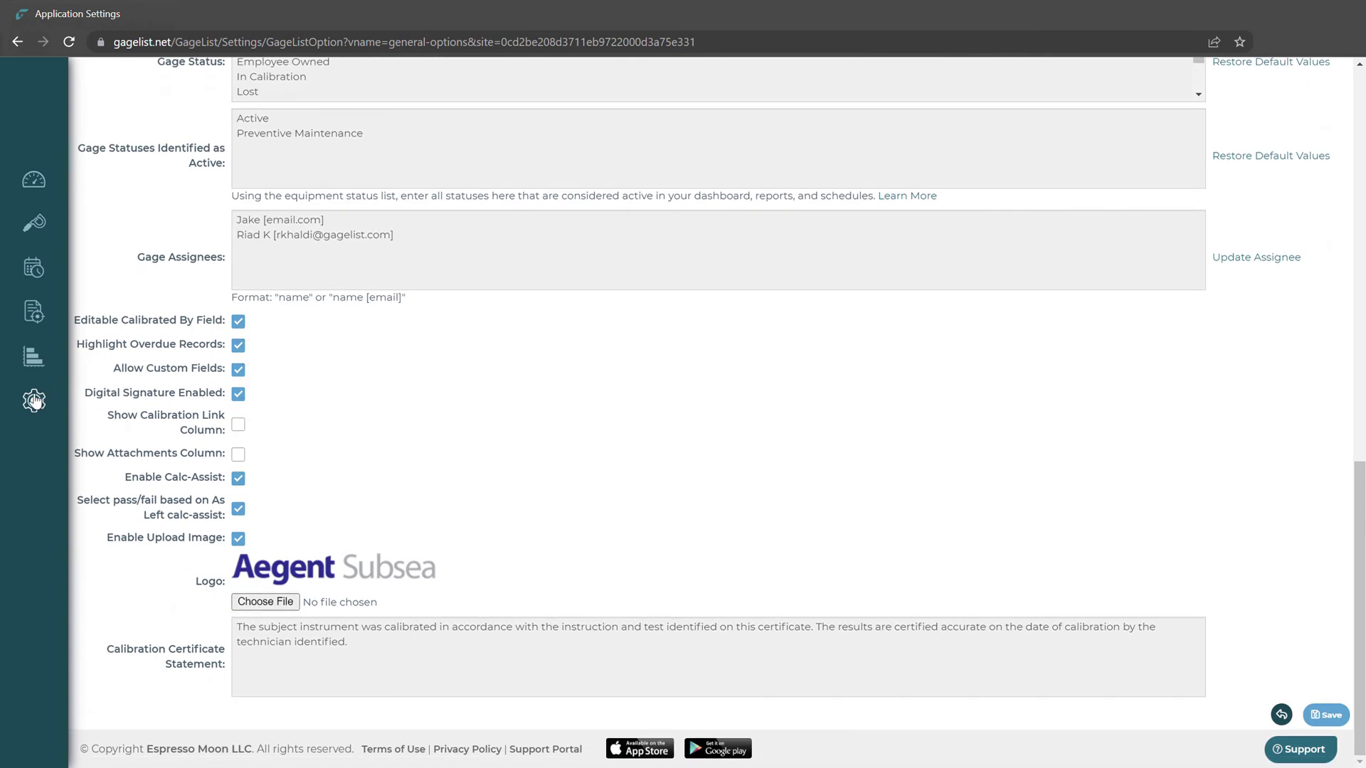
# - In notification settings, select Sunday and Tuesday as the sending days
pyautogui.moveTo(35, 402)
pyautogui.click(122, 202)
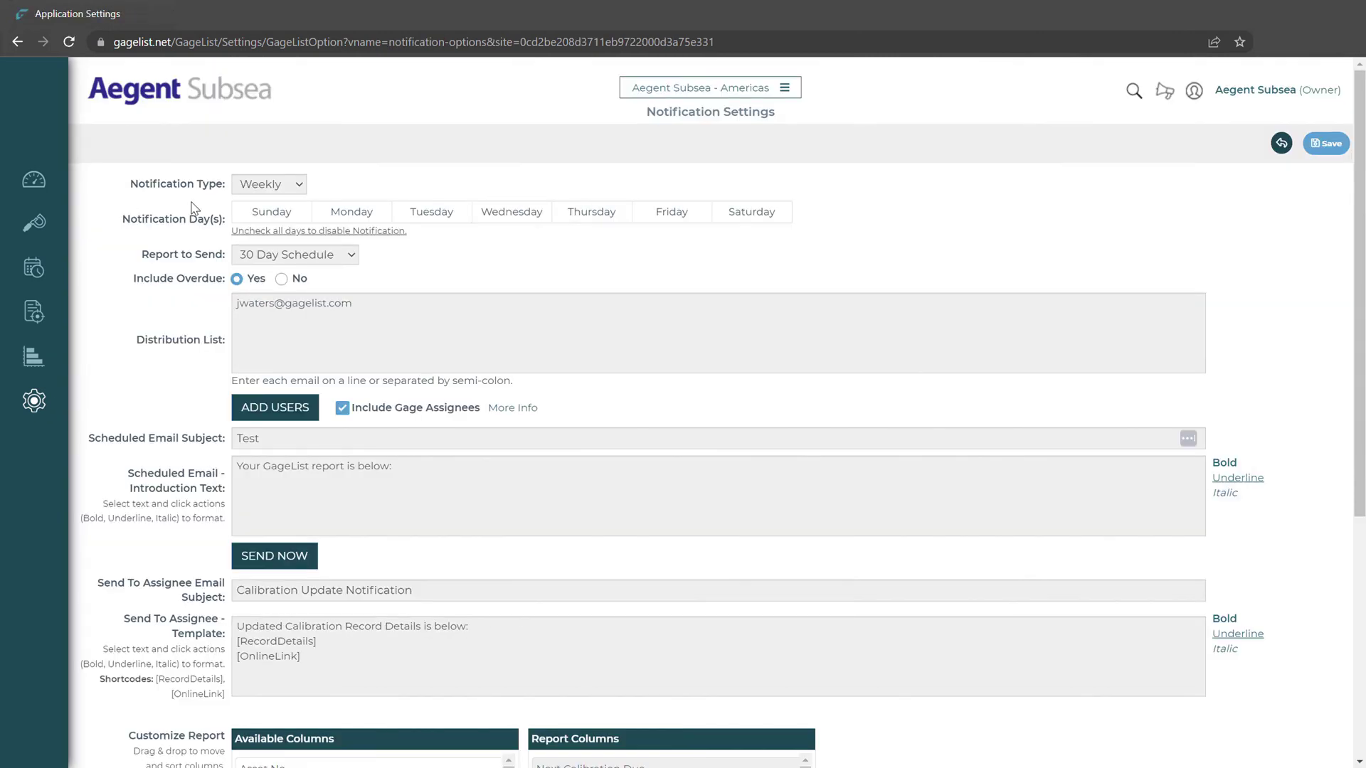
pyautogui.click(285, 219)
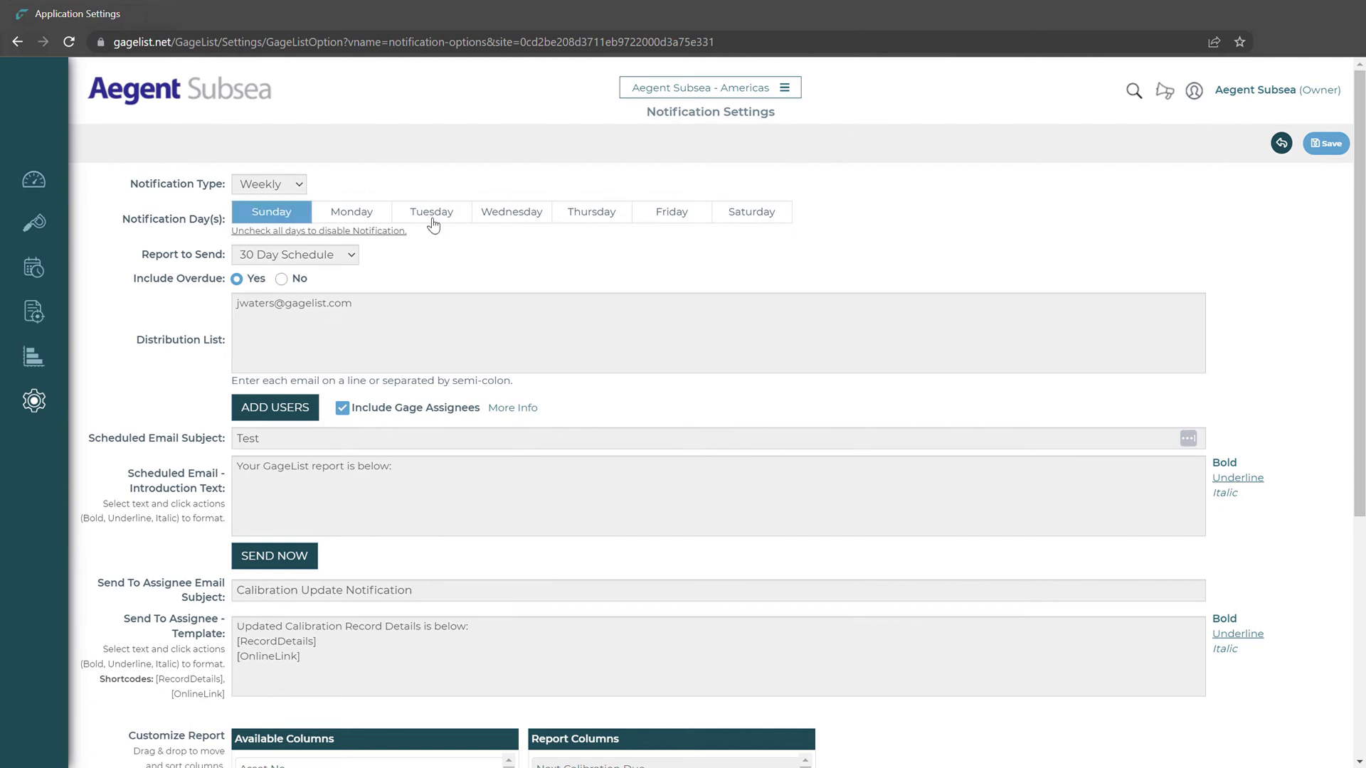
pyautogui.click(431, 217)
# - Change the notification type to Monthly, sending on days 1, 15 and 29
pyautogui.click(272, 184)
pyautogui.click(283, 217)
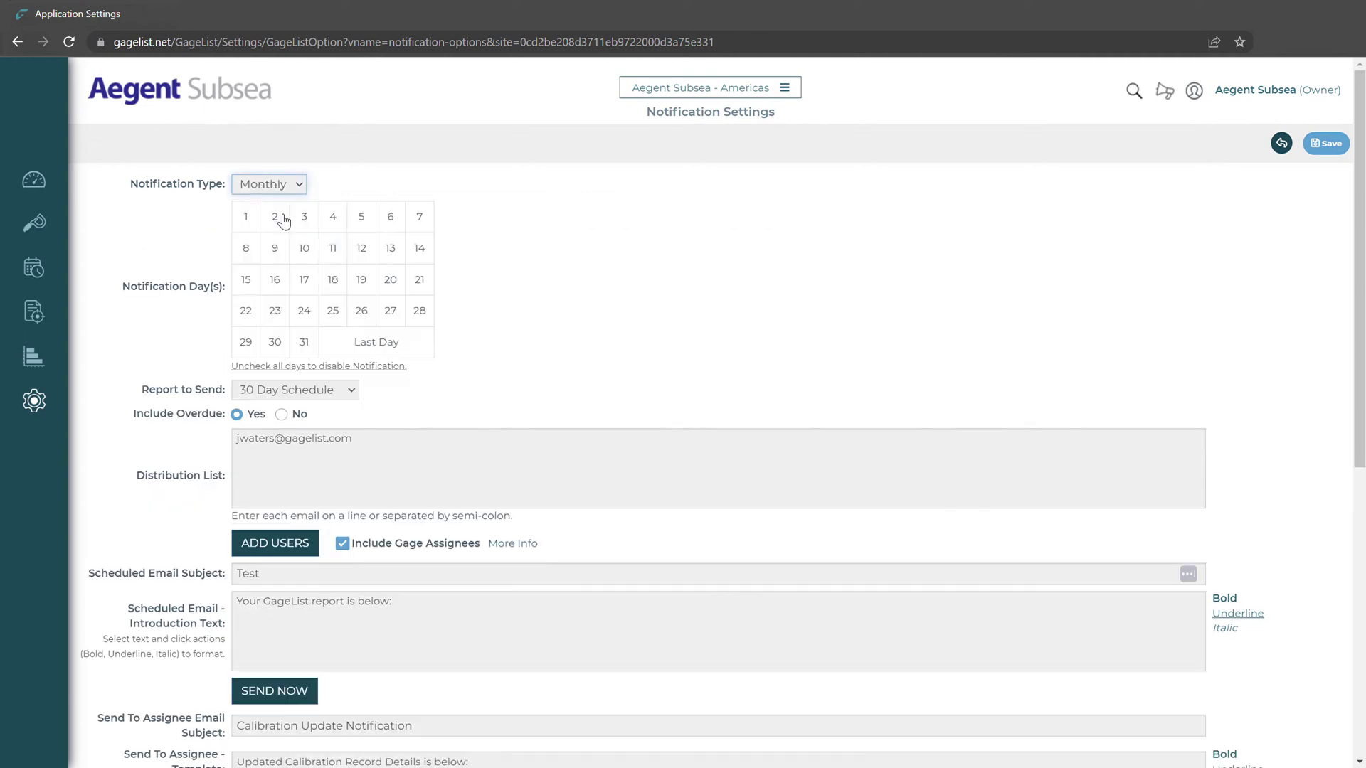
pyautogui.click(245, 216)
pyautogui.click(246, 279)
pyautogui.click(245, 341)
pyautogui.scroll(-2, 220, 313)
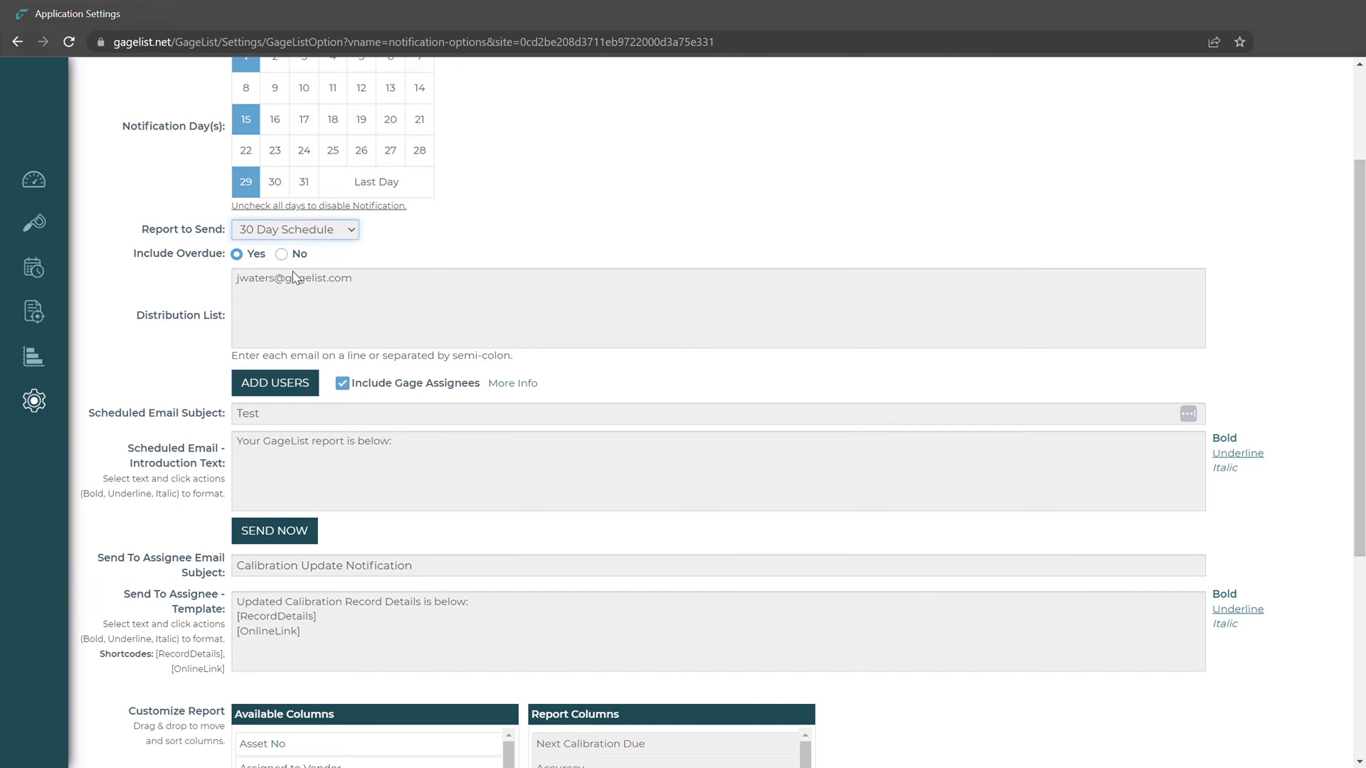
# - Set the report to send to the 180 Day Schedule
pyautogui.press('7')
pyautogui.press('1')
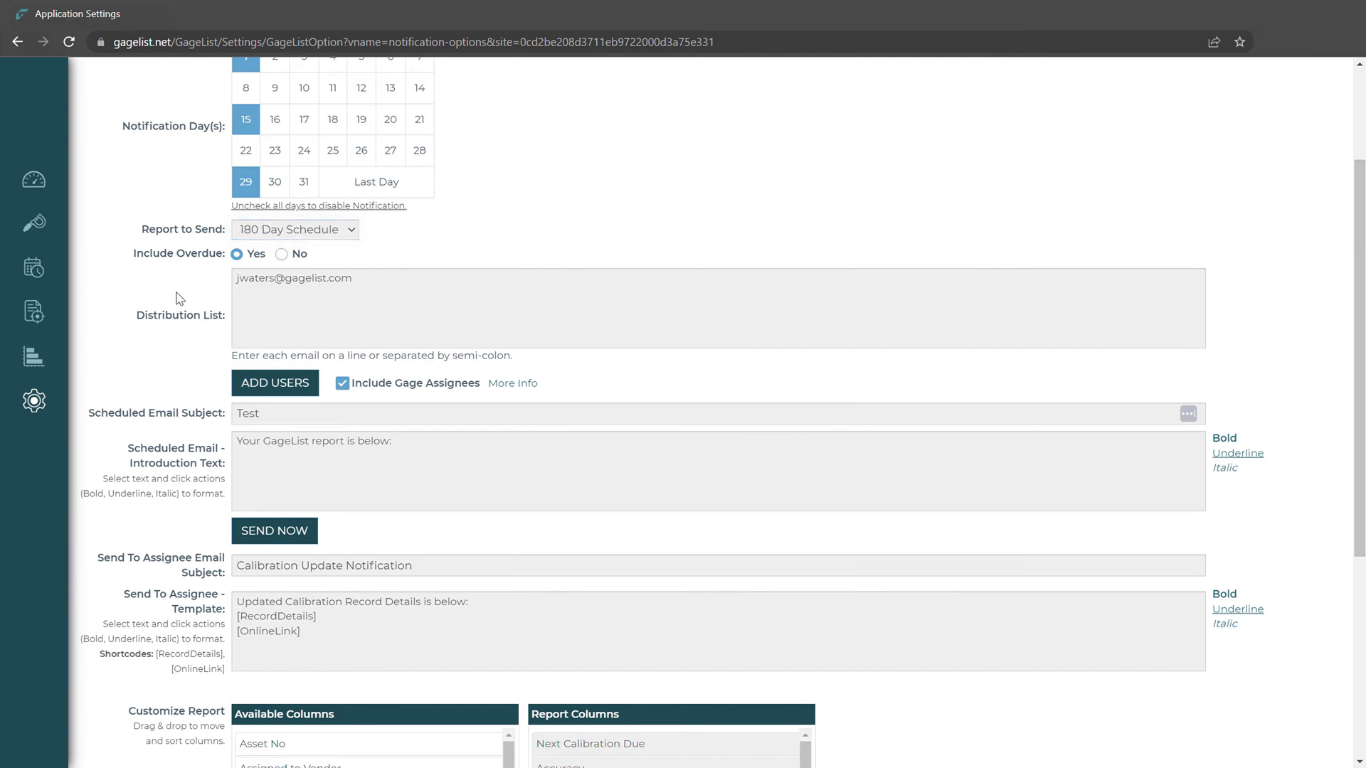
pyautogui.moveTo(137, 268); pyautogui.dragTo(223, 269)
pyautogui.click(207, 315)
# - Add Check in check out and Assigned to Vendor to the Report Columns
pyautogui.scroll(-1, 212, 304)
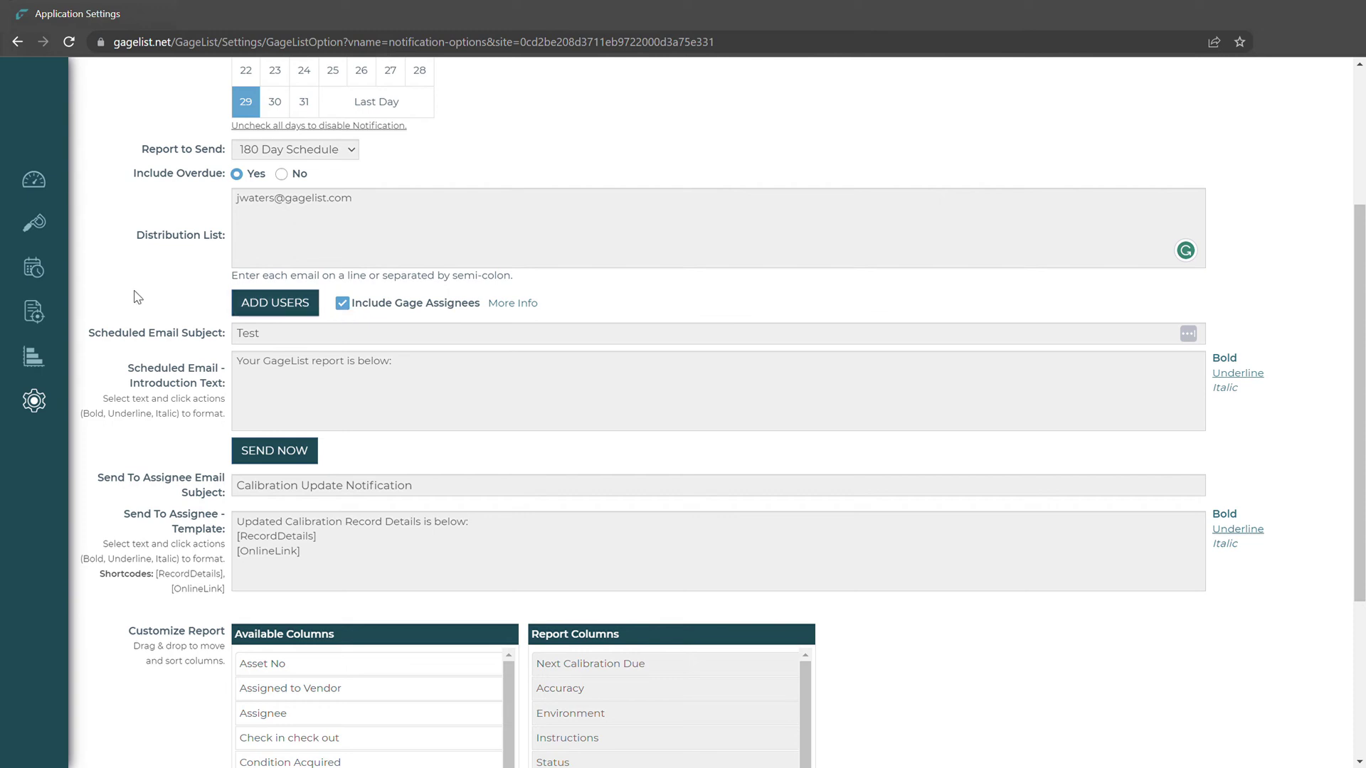
pyautogui.scroll(-1, 144, 281)
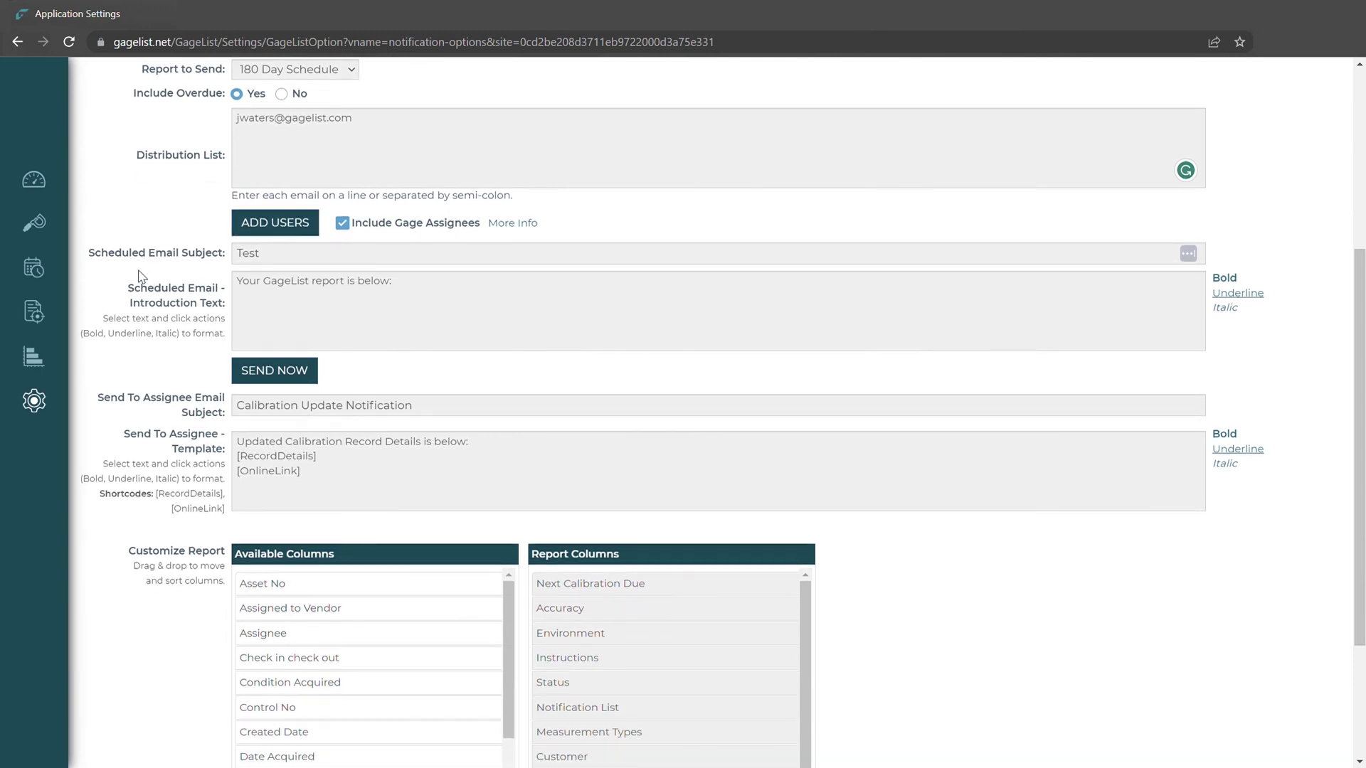
pyautogui.scroll(-1, 164, 274)
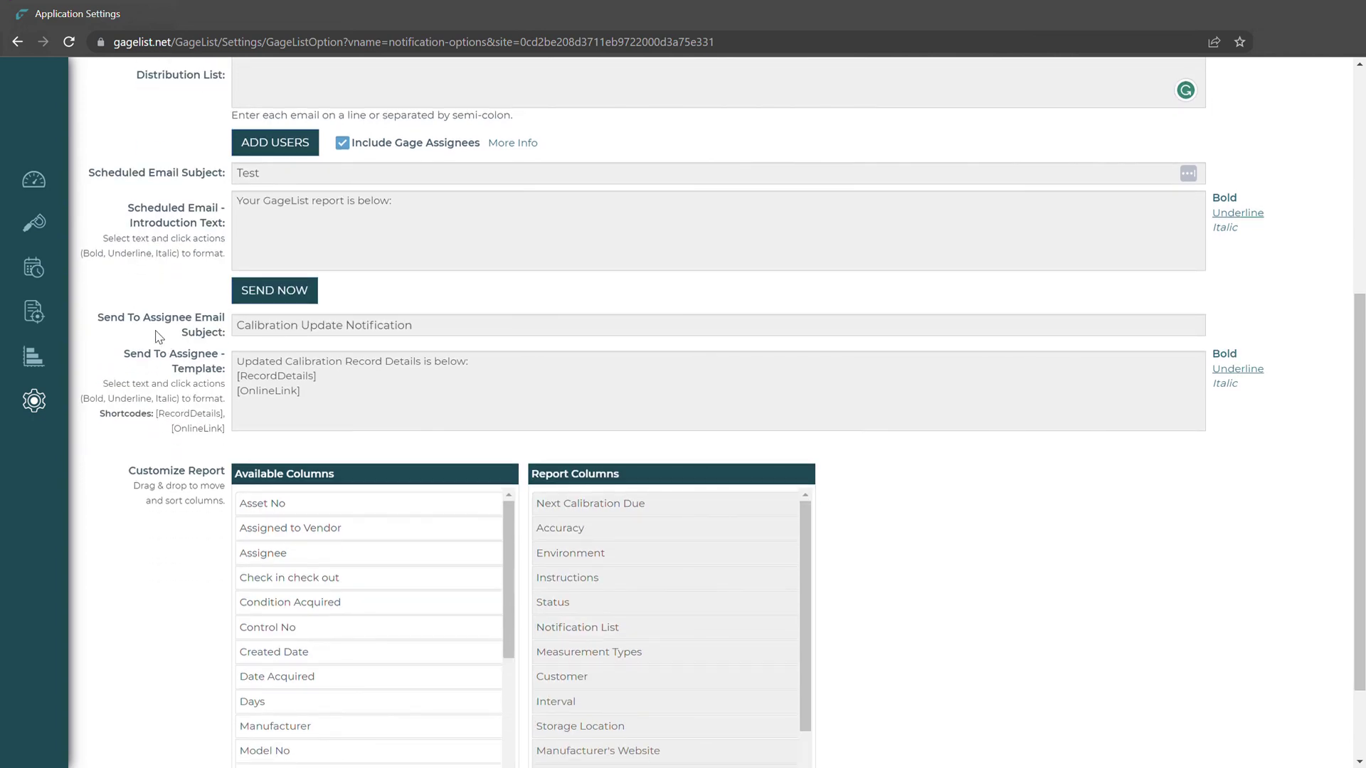
pyautogui.scroll(-2, 158, 336)
pyautogui.moveTo(424, 462); pyautogui.dragTo(670, 466)
pyautogui.moveTo(399, 417); pyautogui.dragTo(607, 419)
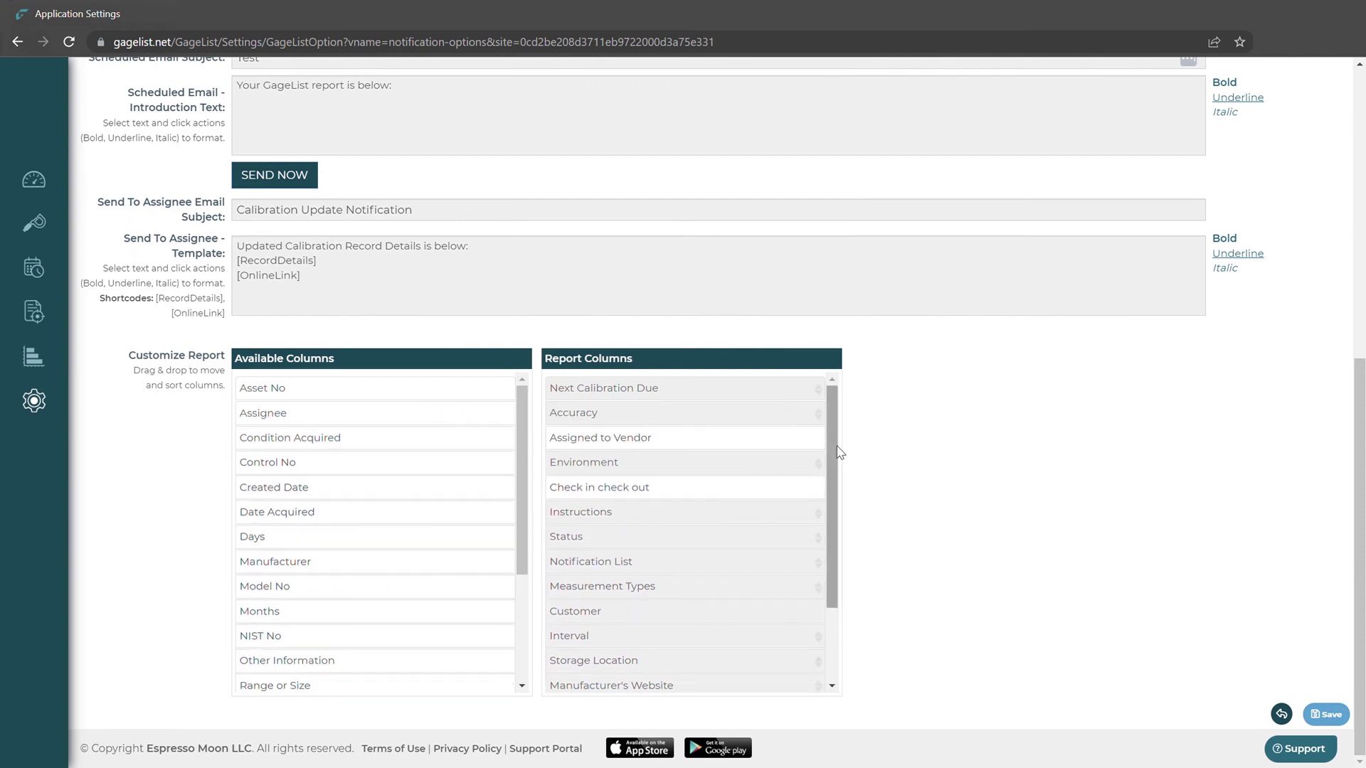
pyautogui.scroll(7, 890, 483)
# - Open Localization settings and select the Accuracy label without renaming it
pyautogui.moveTo(34, 400)
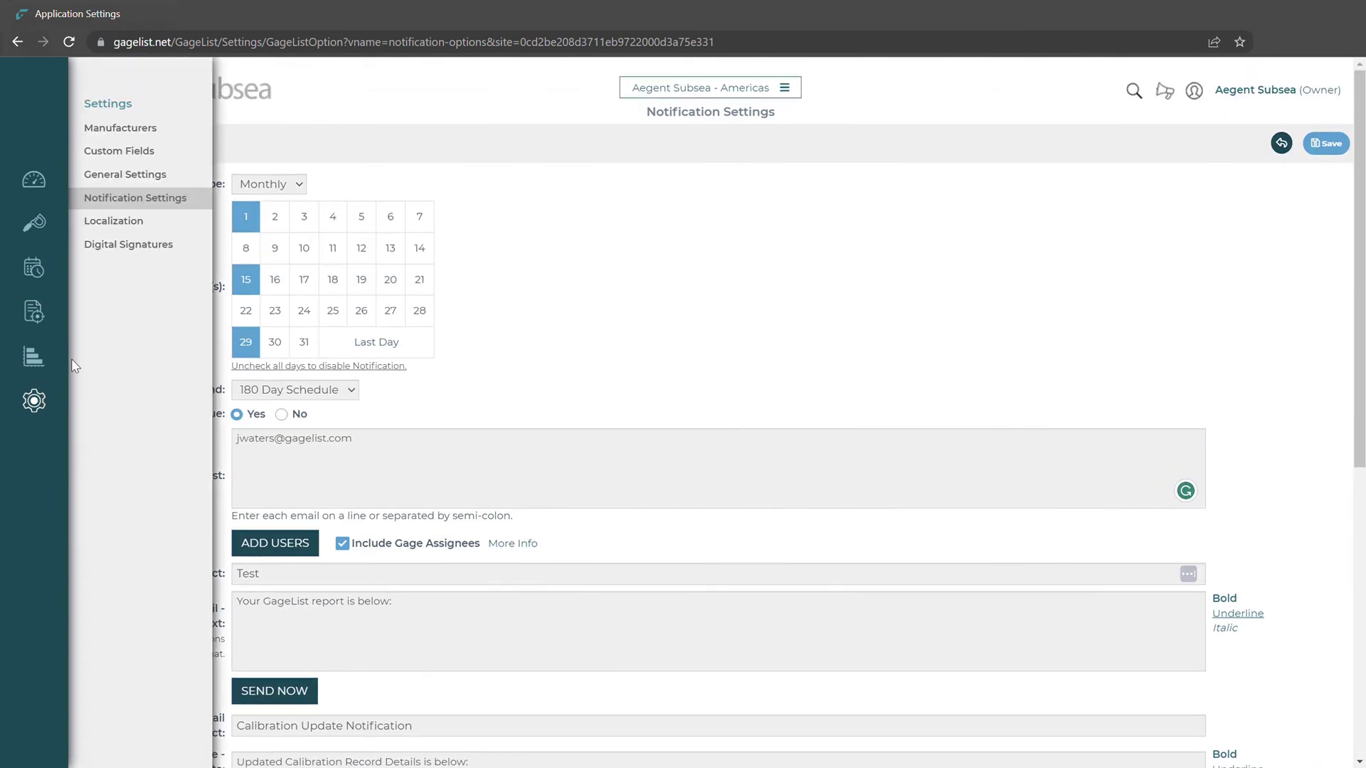
pyautogui.click(154, 222)
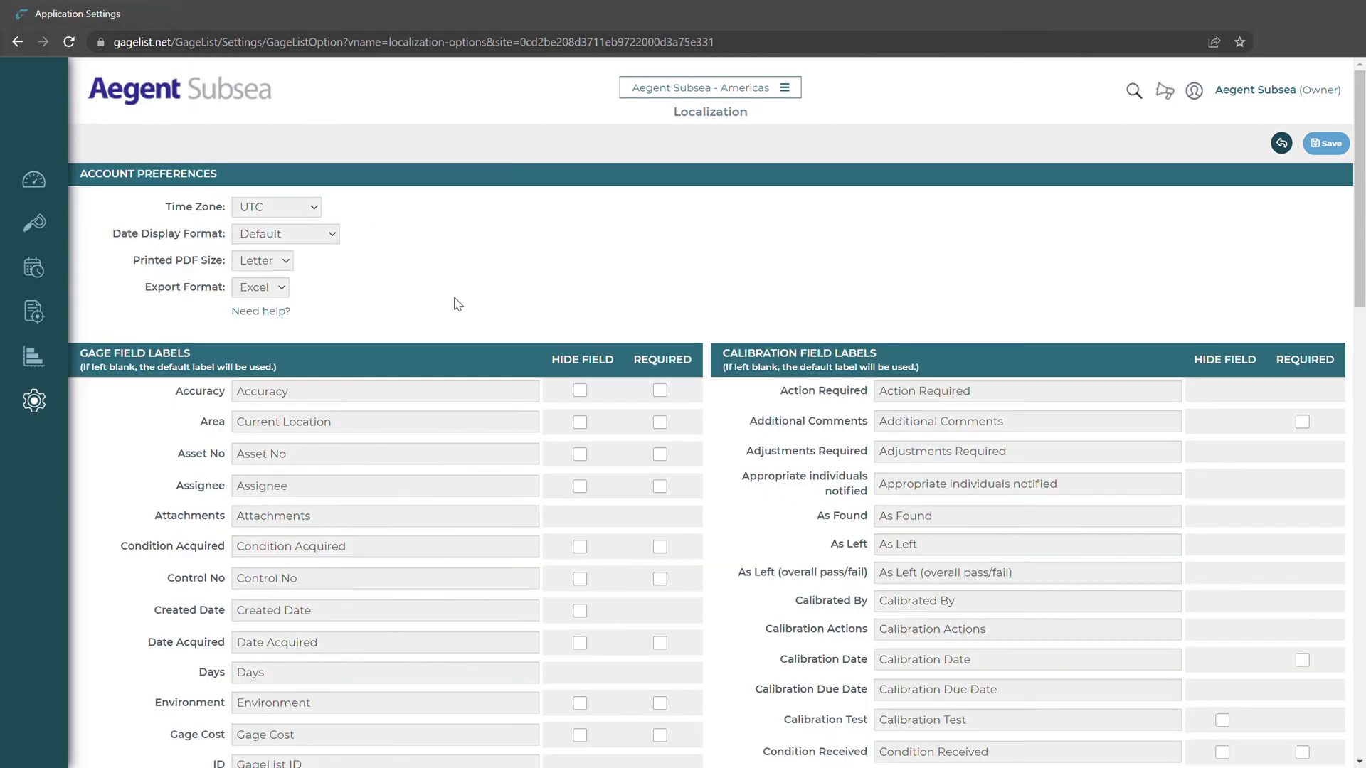
pyautogui.doubleClick(372, 392)
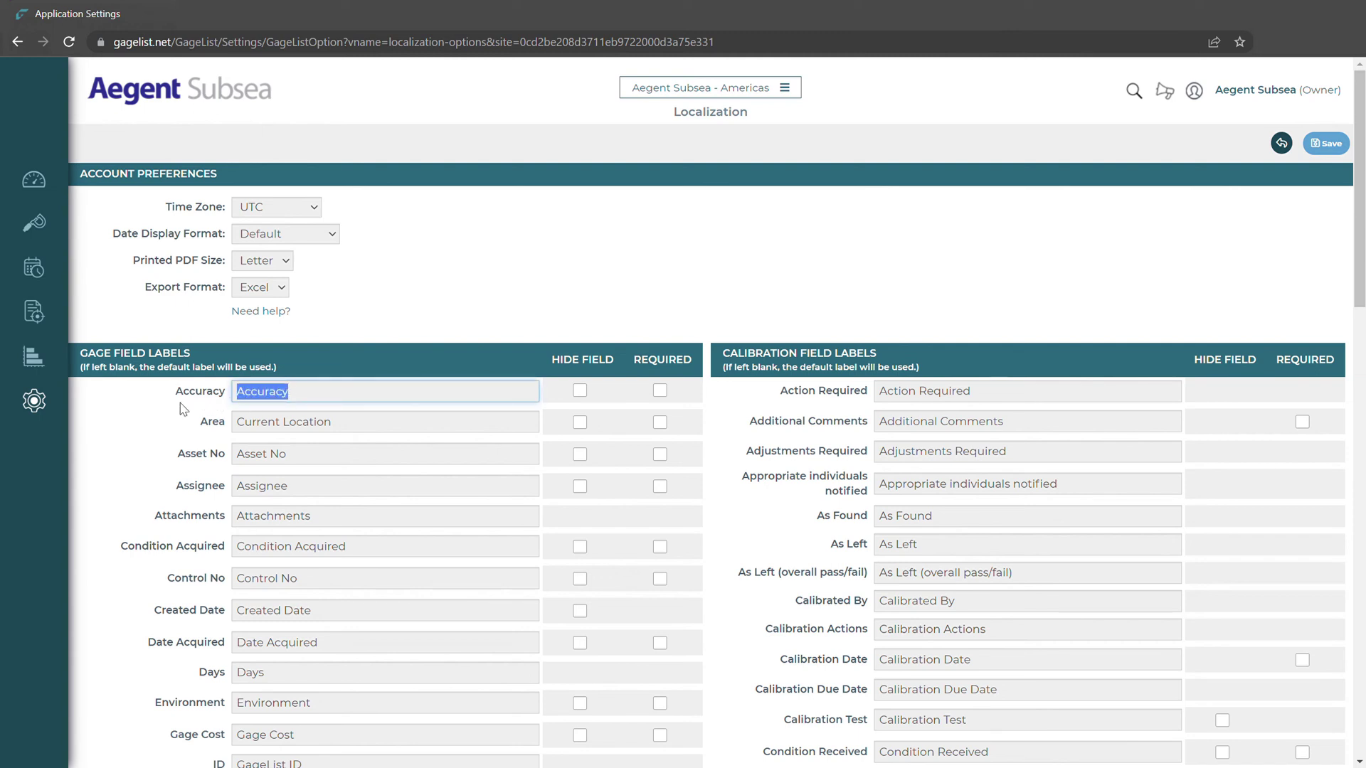
pyautogui.click(226, 409)
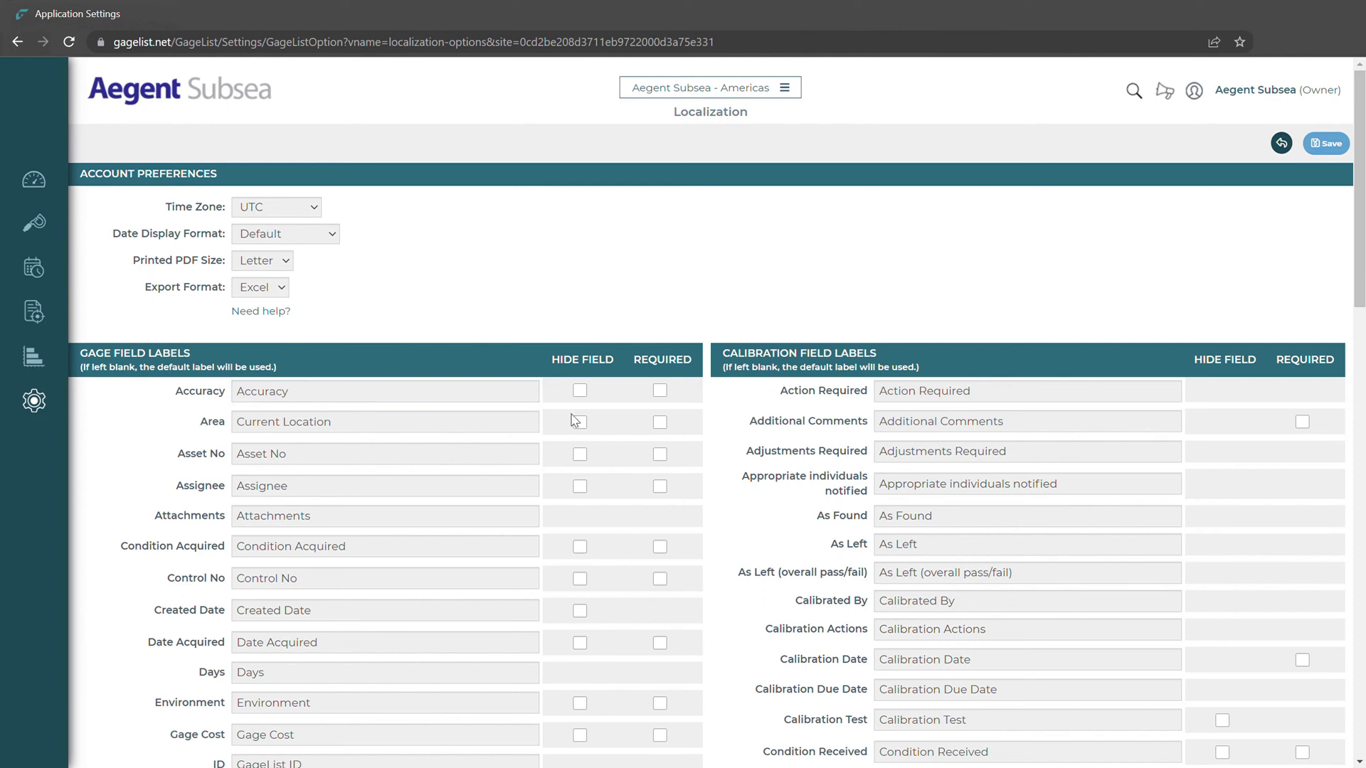
# - Toggle Hide Field and Required on for Accuracy and Area, then revert both
pyautogui.click(582, 390)
pyautogui.click(580, 422)
pyautogui.click(580, 422)
pyautogui.click(580, 389)
pyautogui.click(661, 390)
pyautogui.click(660, 422)
pyautogui.click(660, 390)
pyautogui.click(660, 422)
pyautogui.scroll(-15, 866, 389)
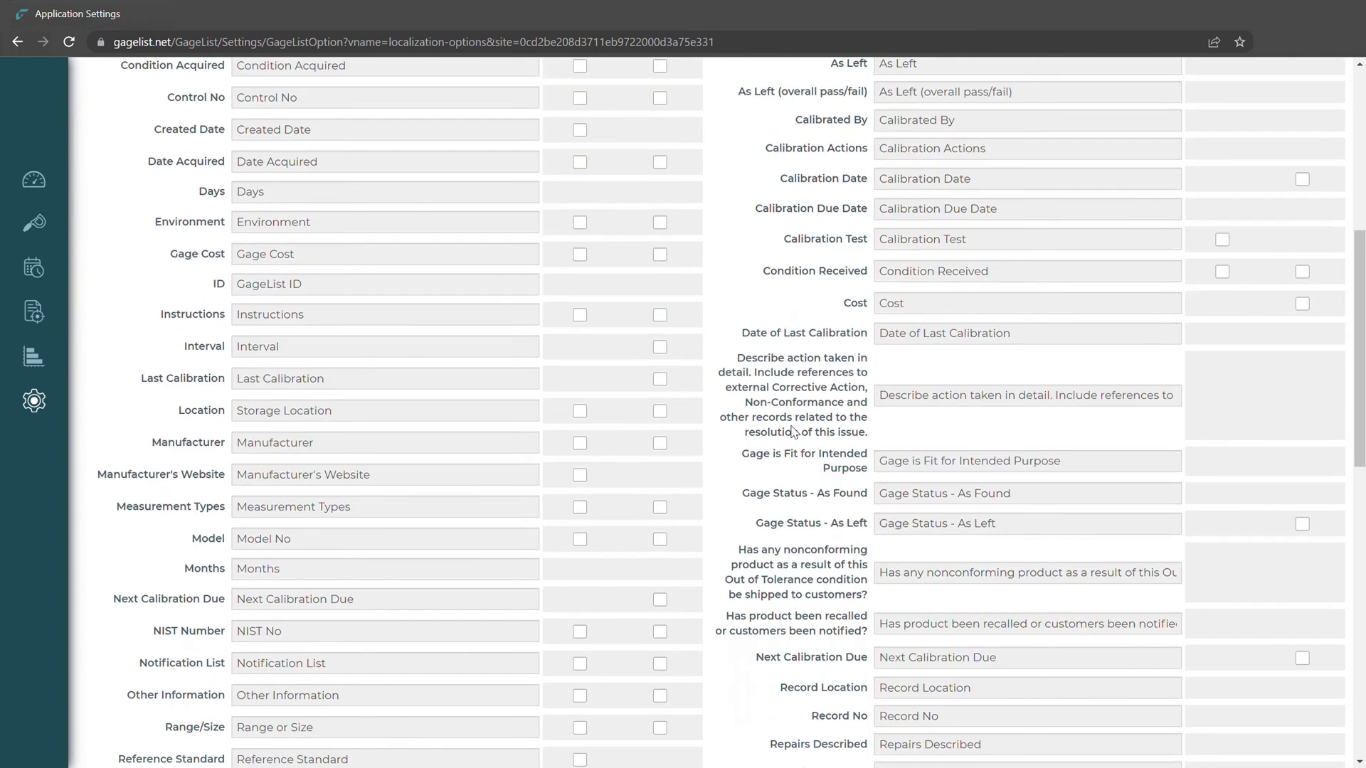
pyautogui.scroll(-2, 761, 492)
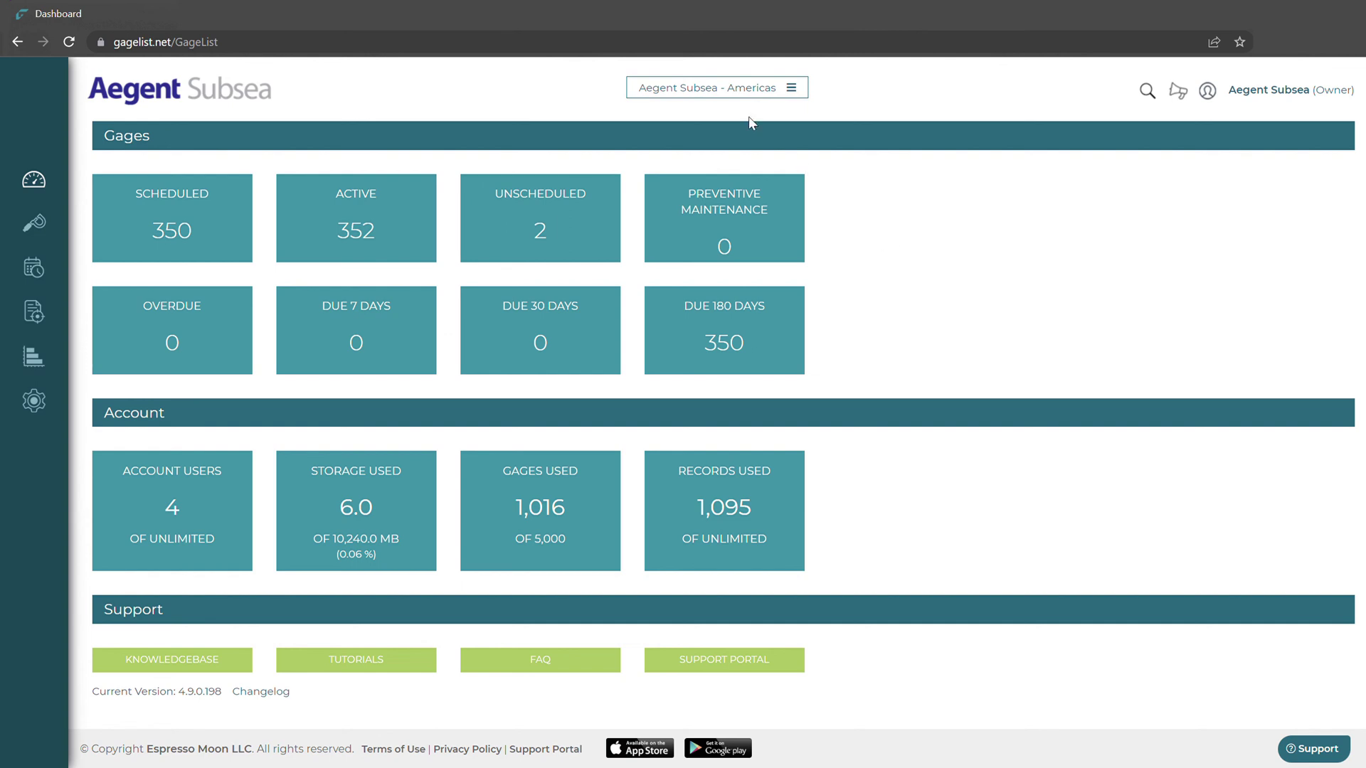
# - Switch to the Aegent Hydrisa Drilling Fluids site, then open the Aegent Inc. enterprise dashboard
pyautogui.click(735, 98)
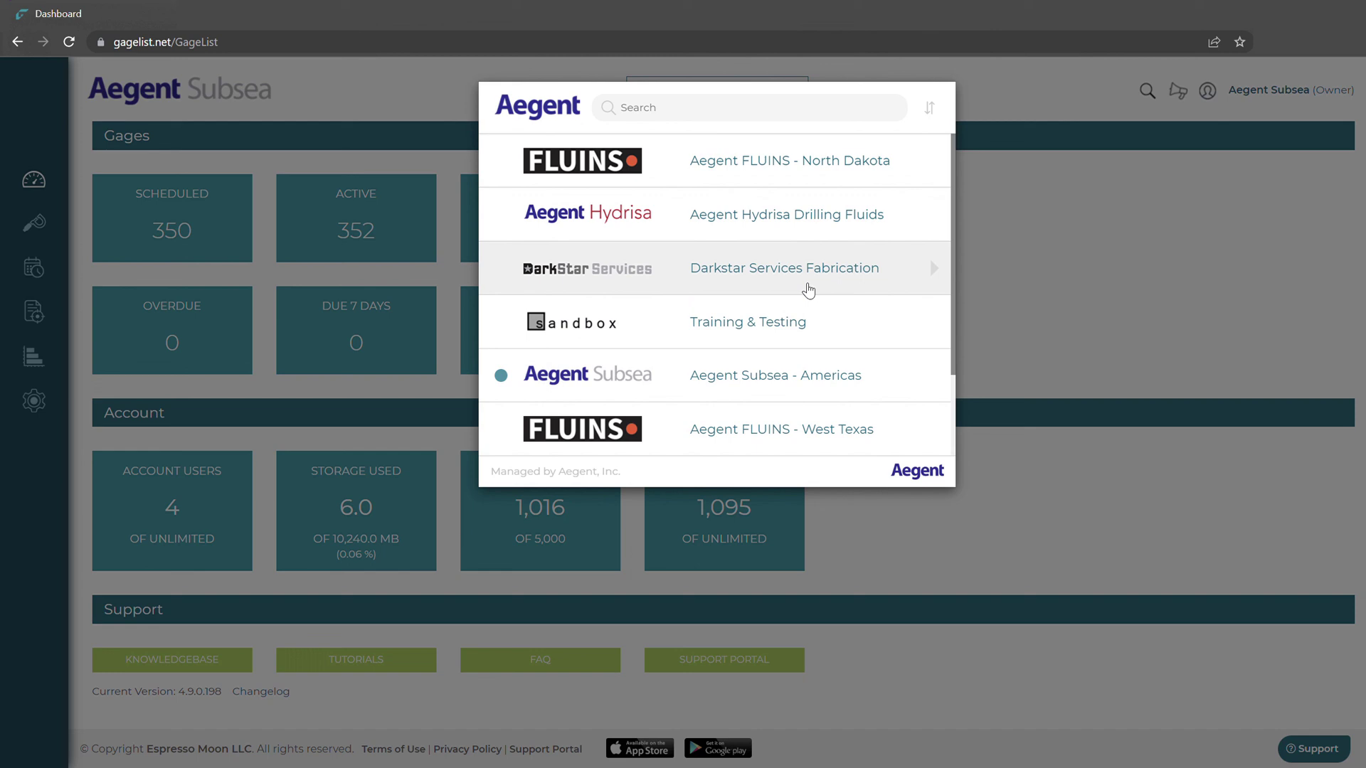
pyautogui.click(746, 216)
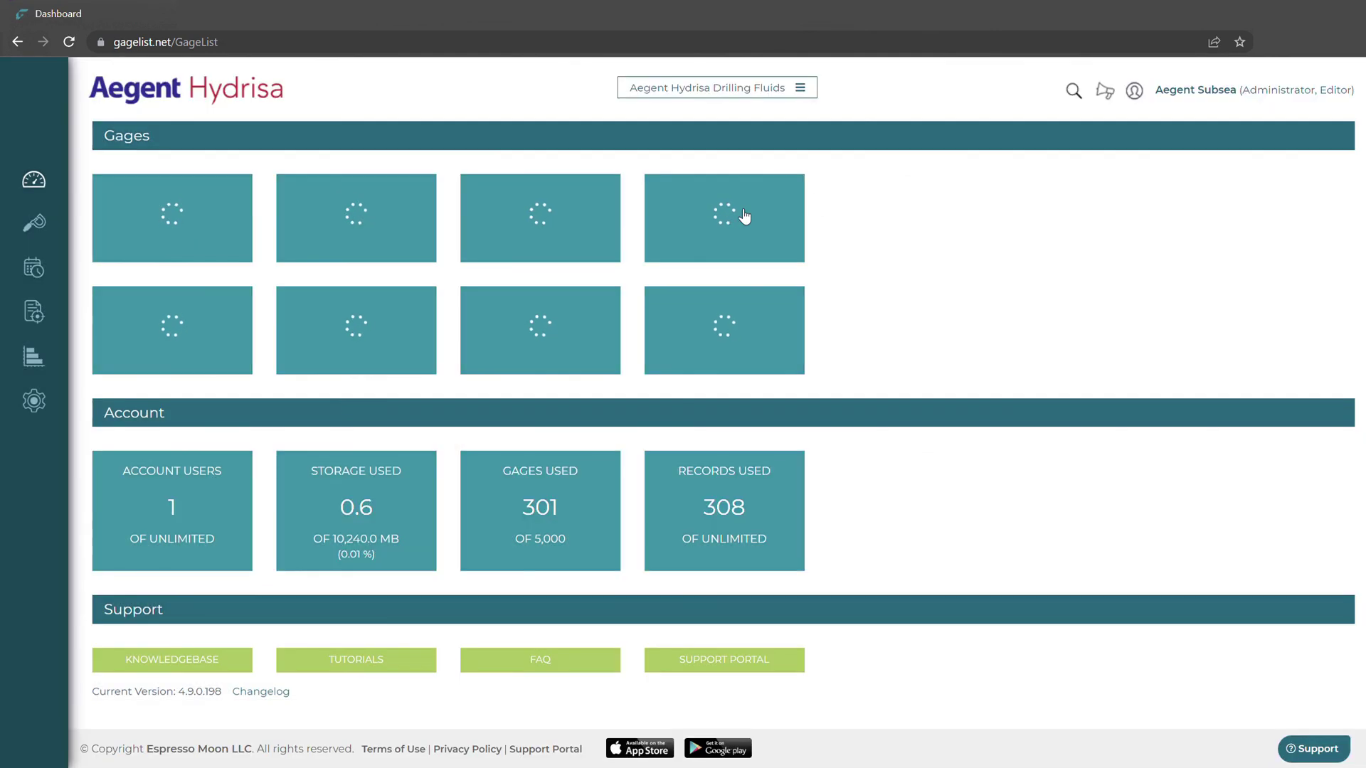
pyautogui.click(706, 94)
pyautogui.scroll(-2, 726, 304)
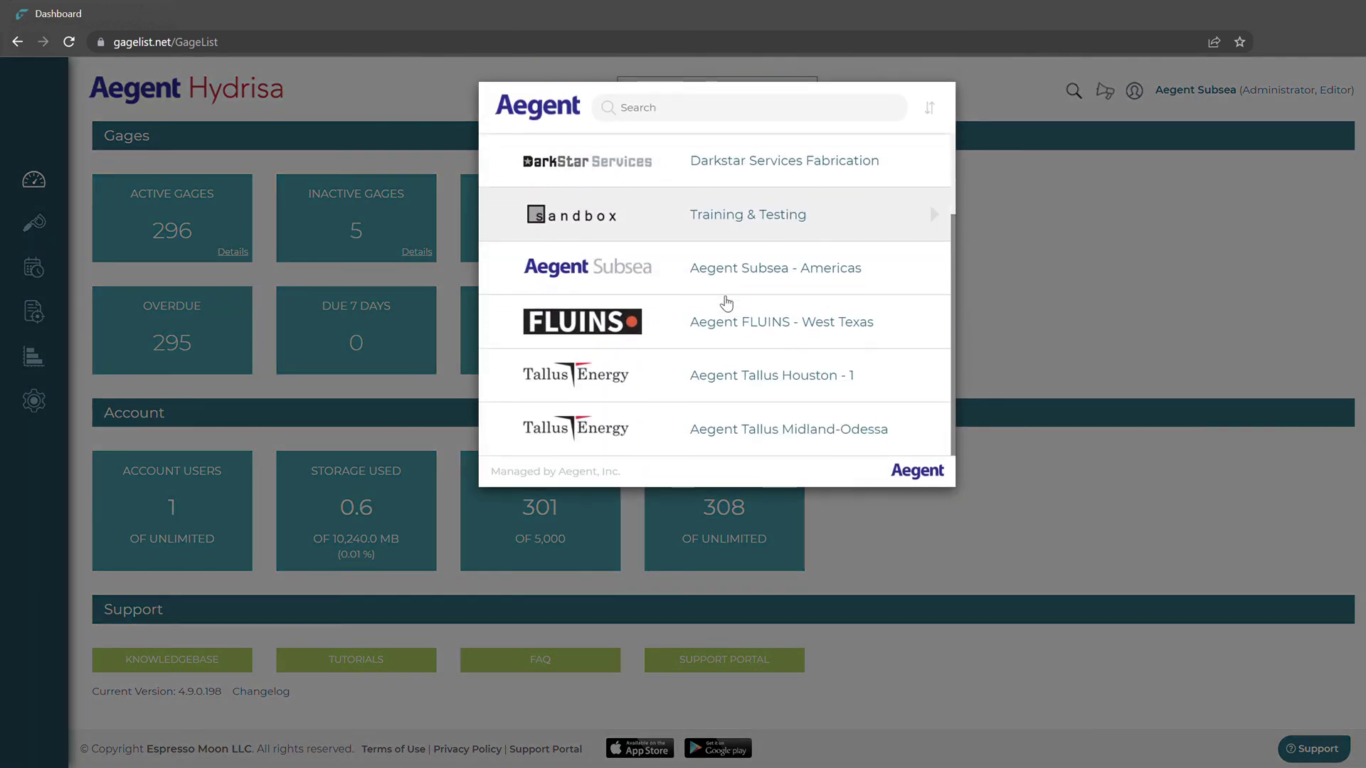
pyautogui.scroll(2, 727, 304)
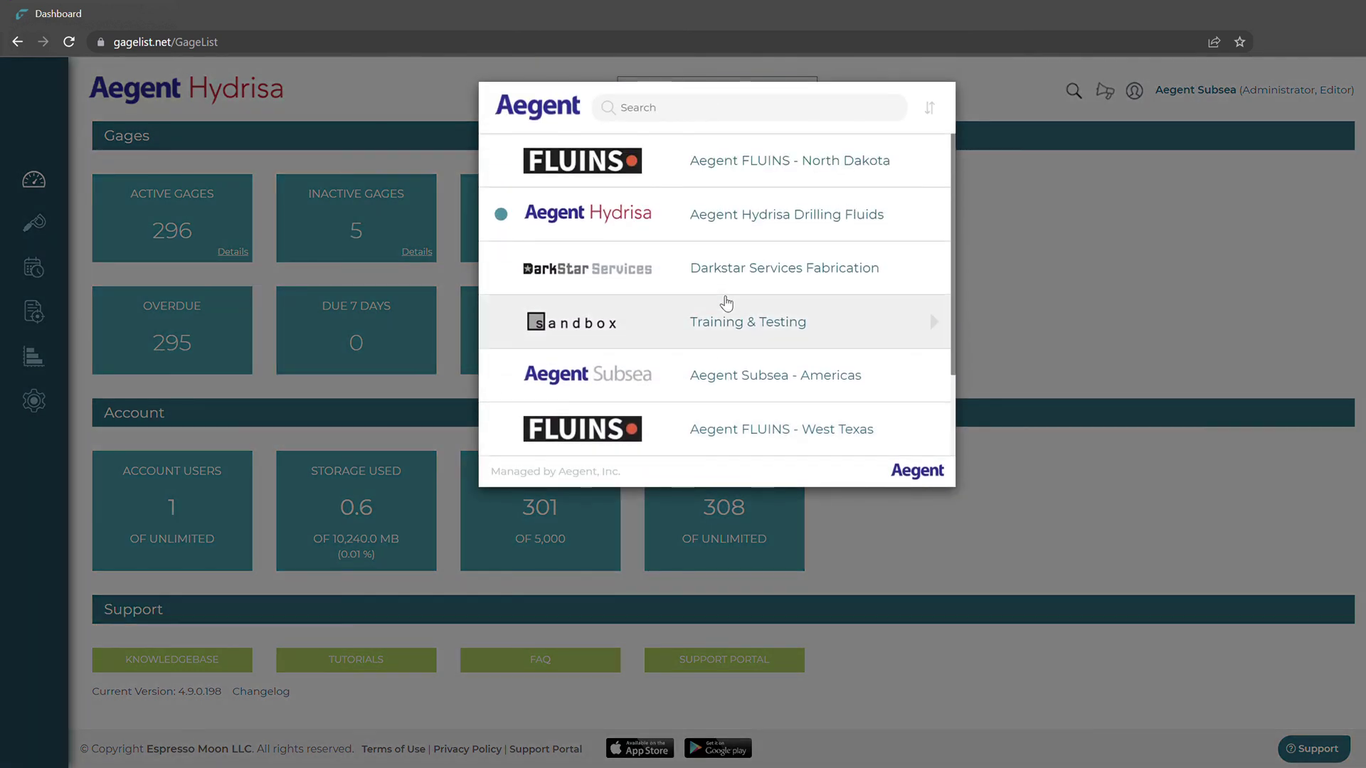
pyautogui.click(538, 108)
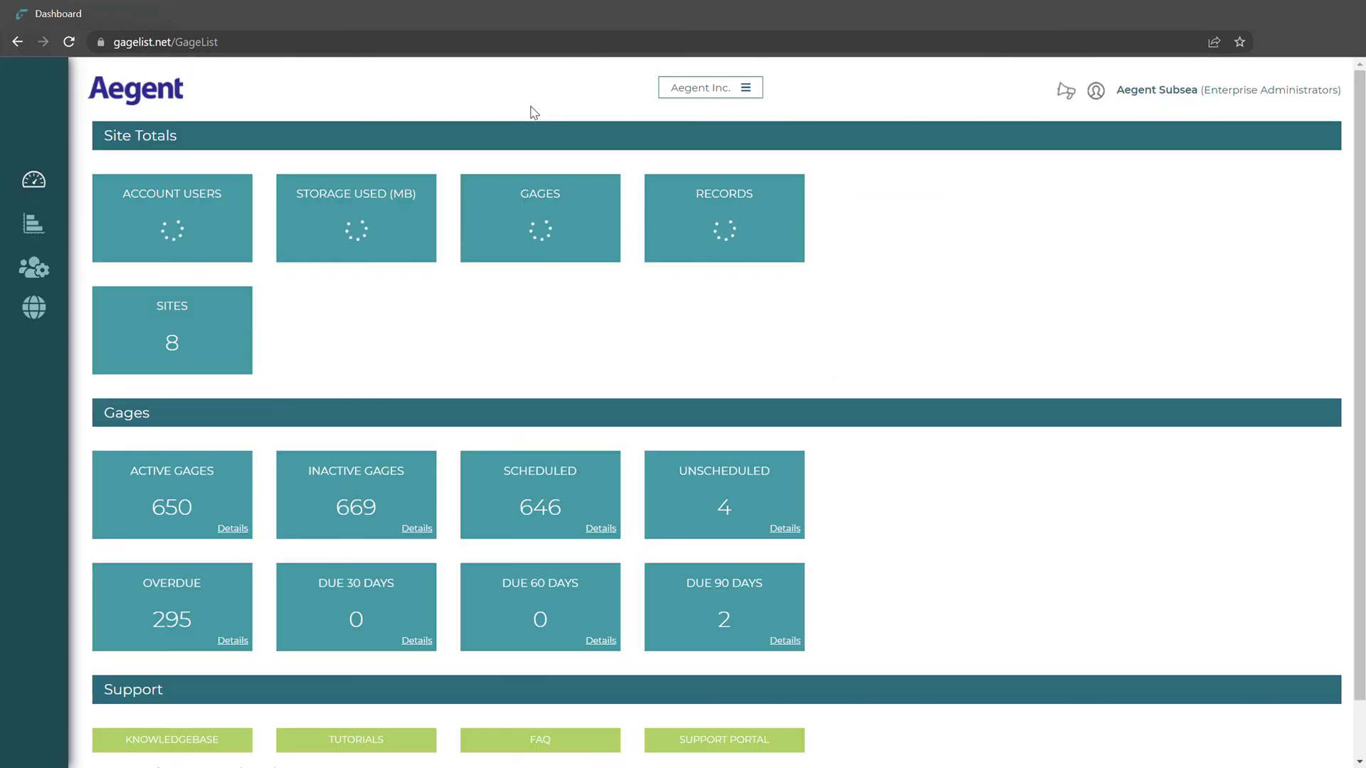